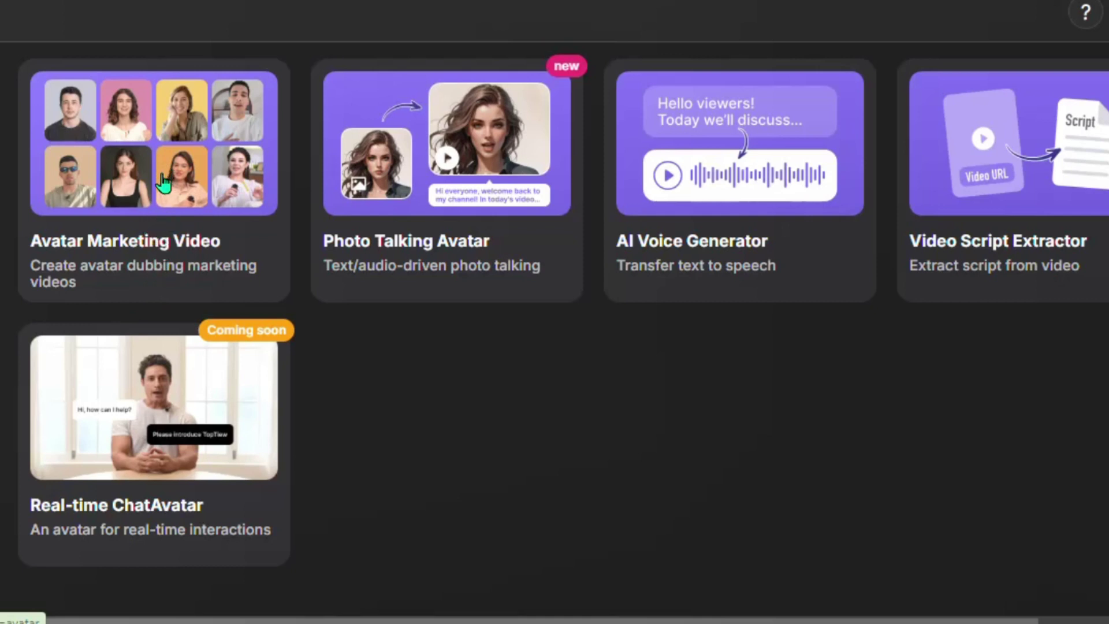
# Scroll back to the top of Topview's landing page with the product-link box
pyautogui.scroll(6, 165, 185)
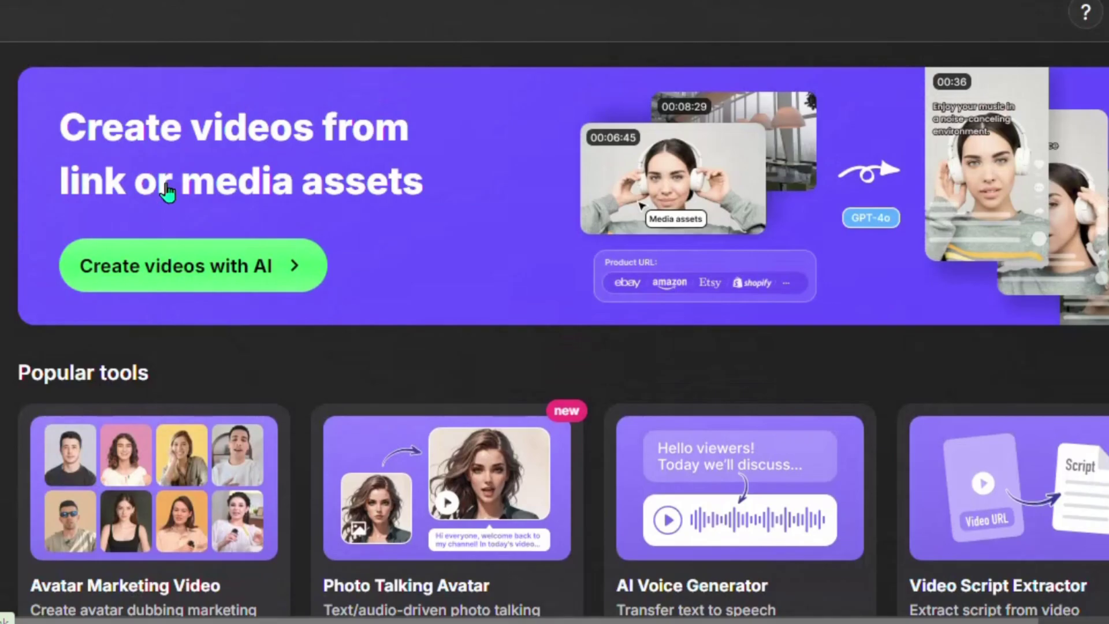
pyautogui.scroll(-6, 168, 181)
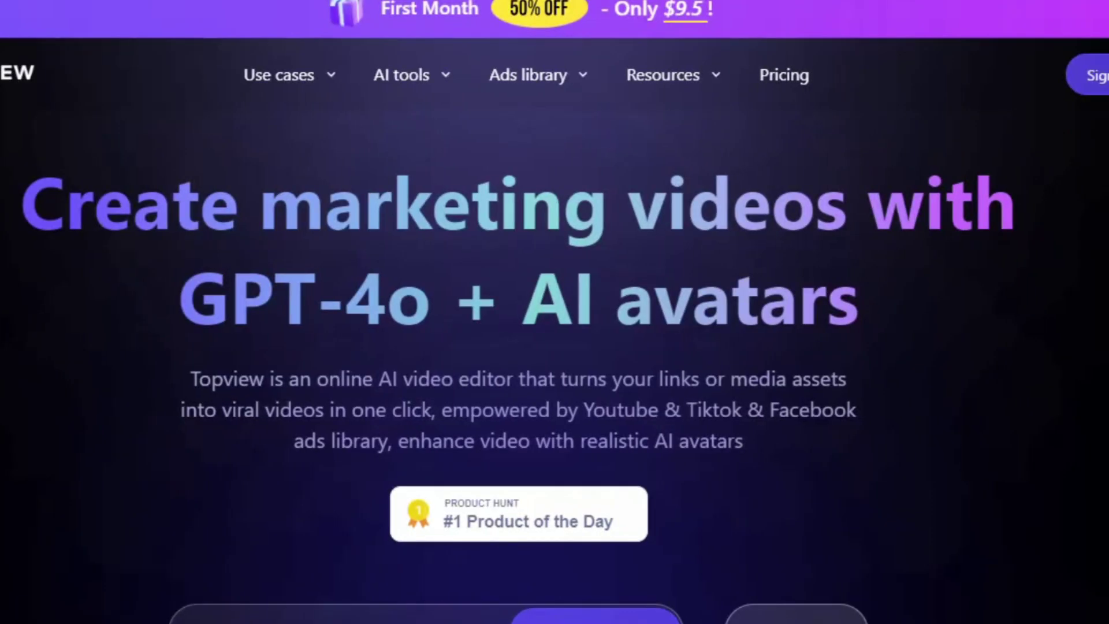
pyautogui.scroll(-8, 555, 346)
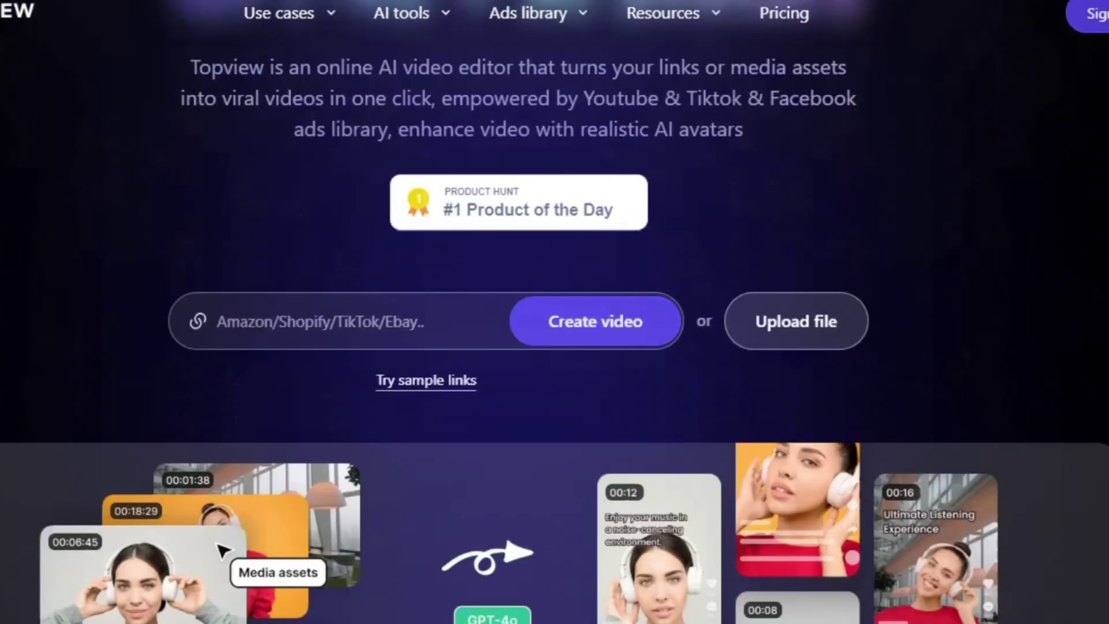
pyautogui.scroll(1, 555, 346)
pyautogui.scroll(2, 554, 347)
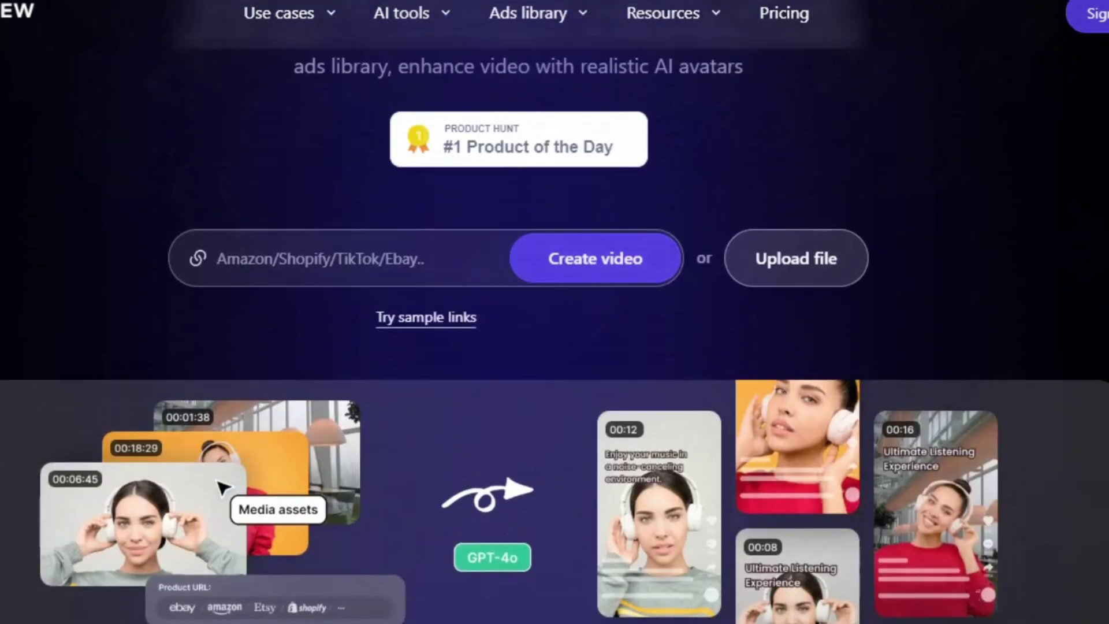
pyautogui.scroll(6, 554, 347)
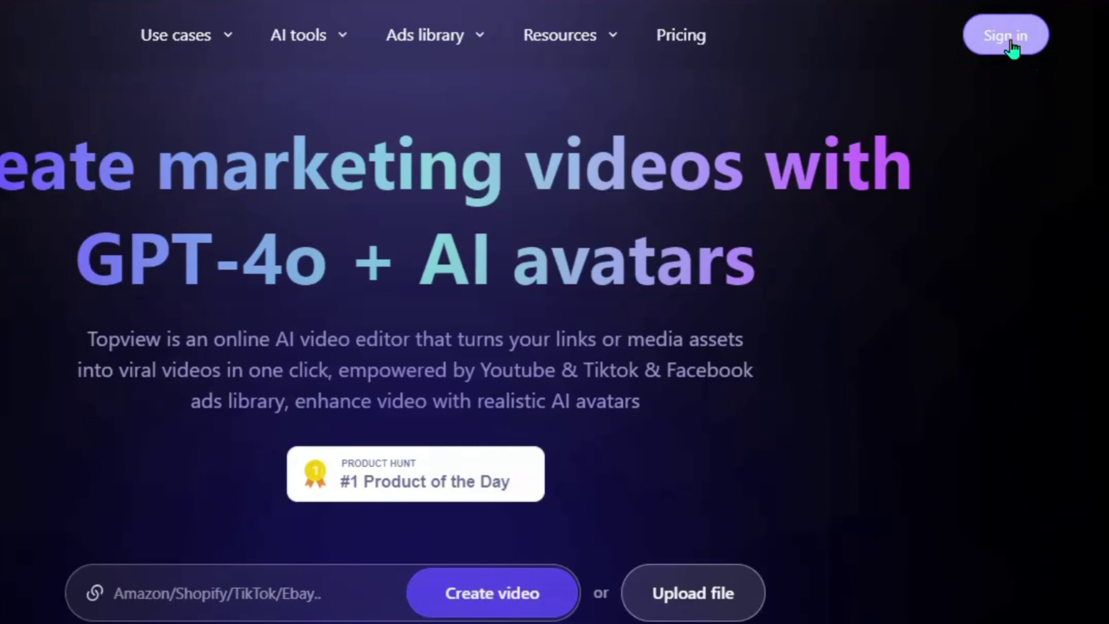
# Register a new Topview account using an email address via the Sign up form
pyautogui.click(1011, 45)
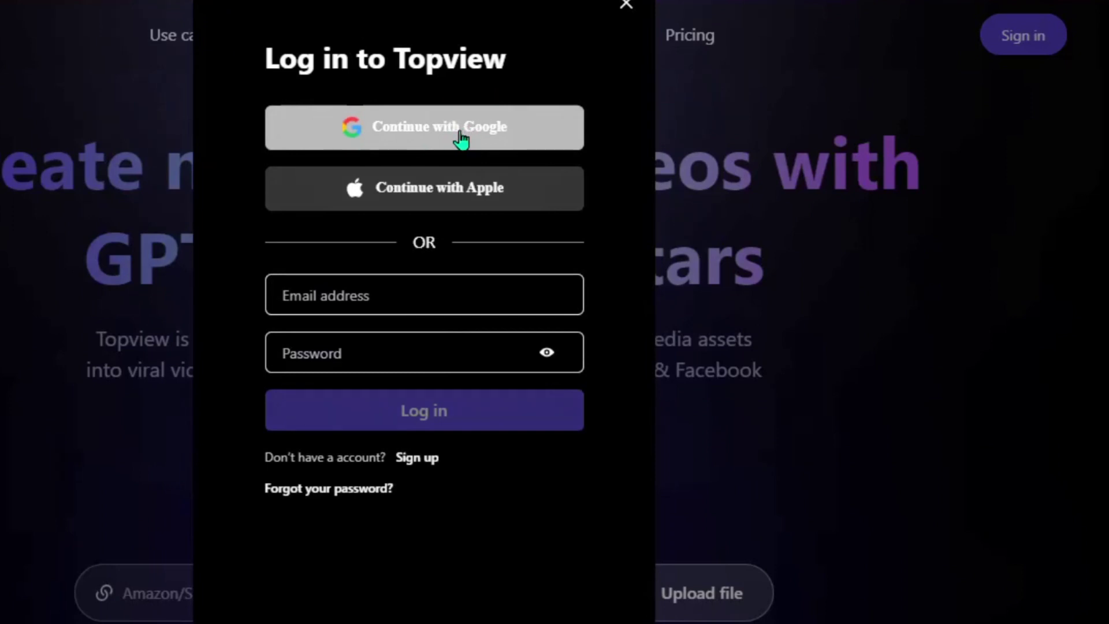
pyautogui.click(419, 460)
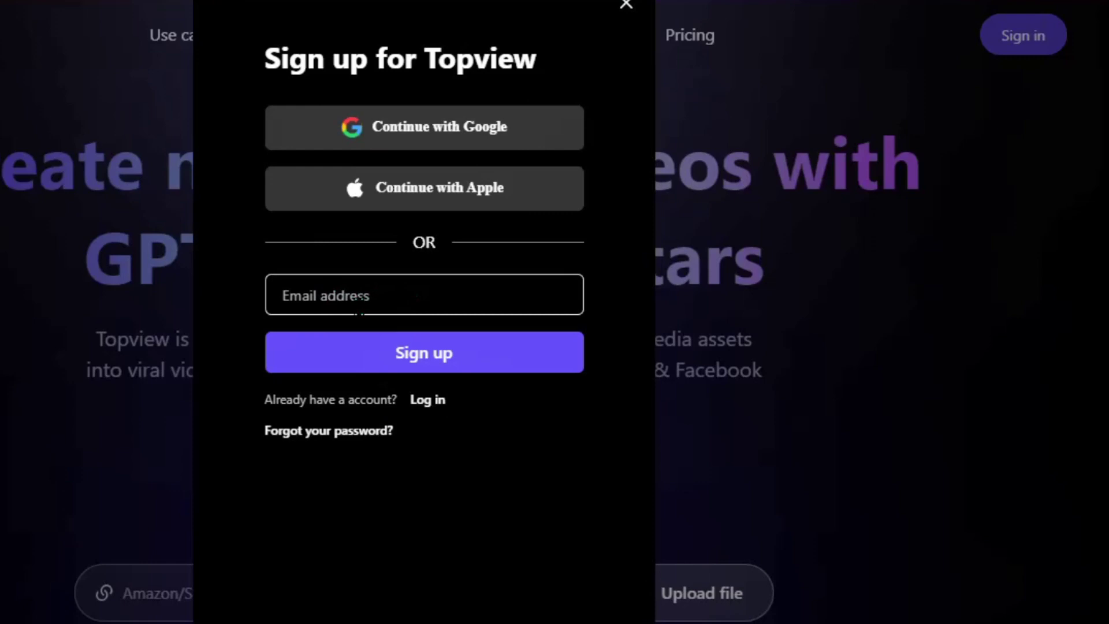
pyautogui.click(422, 353)
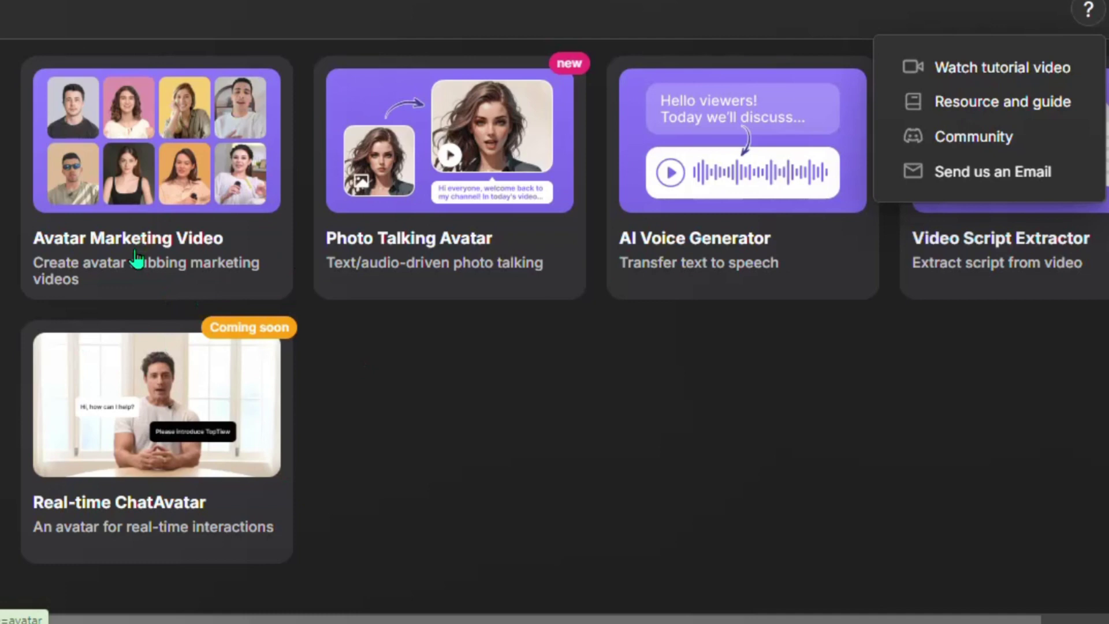
# Launch the Avatar Marketing Video tool and dismiss its tutorial popup
pyautogui.click(166, 132)
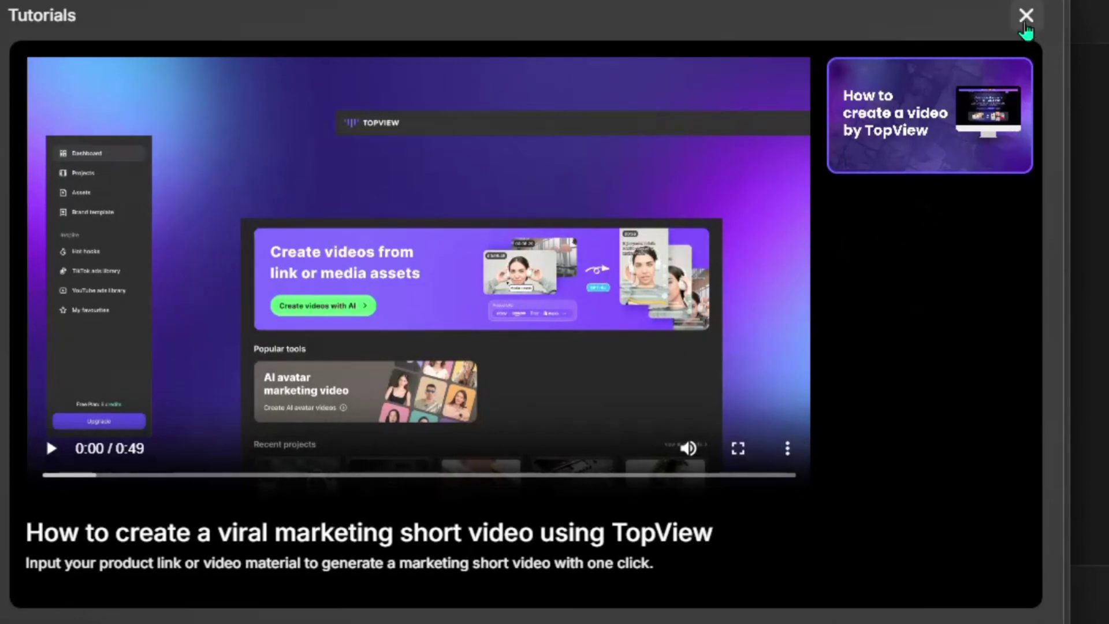
pyautogui.click(1026, 16)
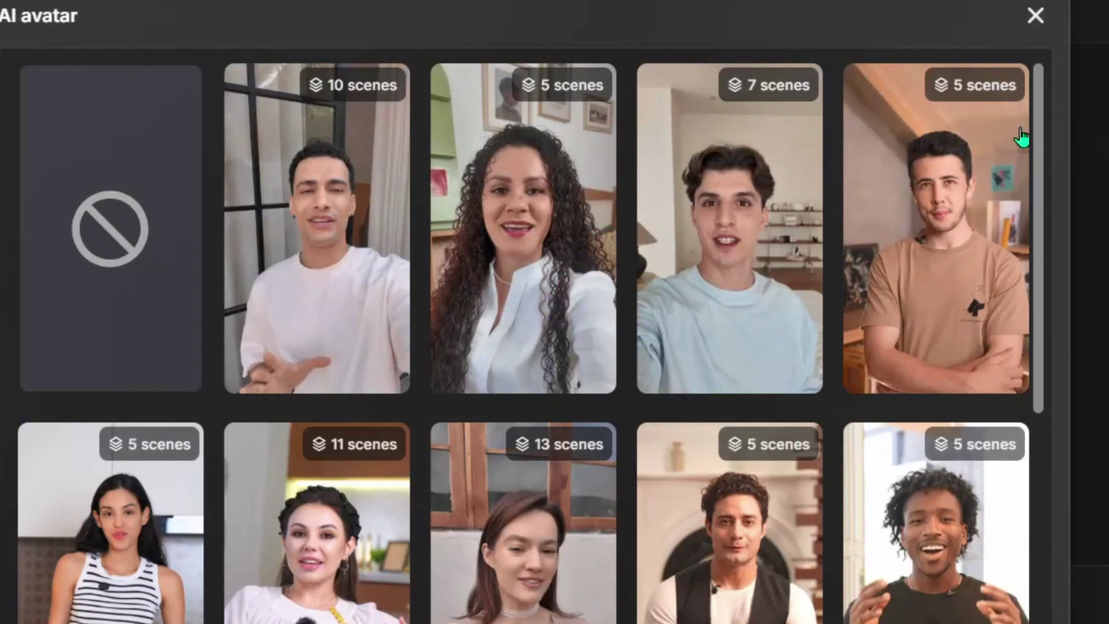
# Pick the dark-haired young man's white T-shirt selfie scene as the video avatar
pyautogui.scroll(-8, 379, 250)
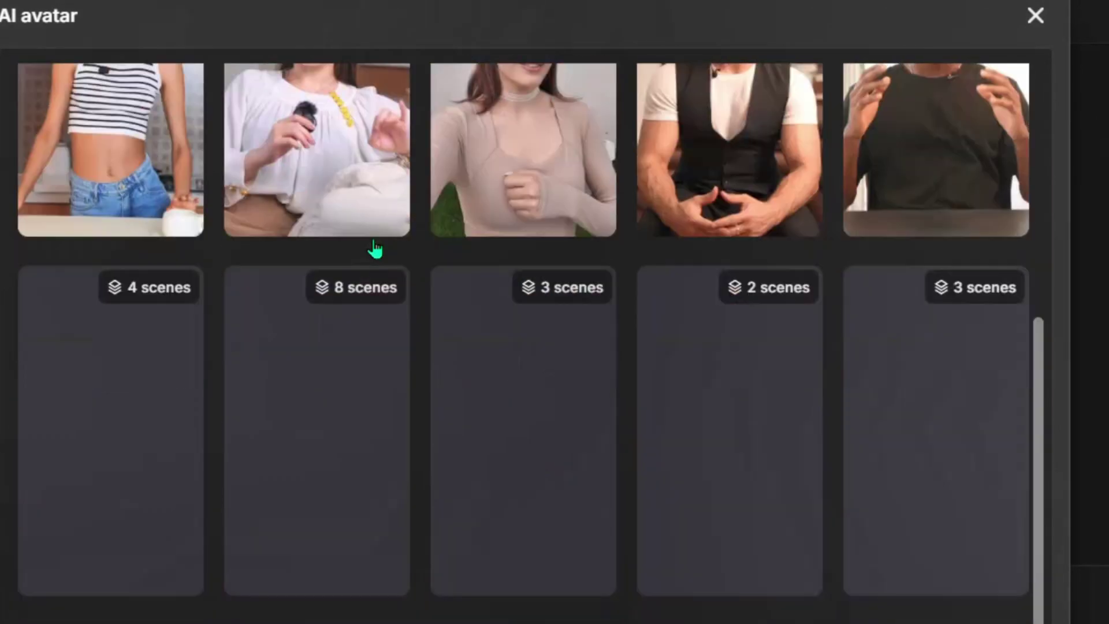
pyautogui.scroll(-3, 607, 306)
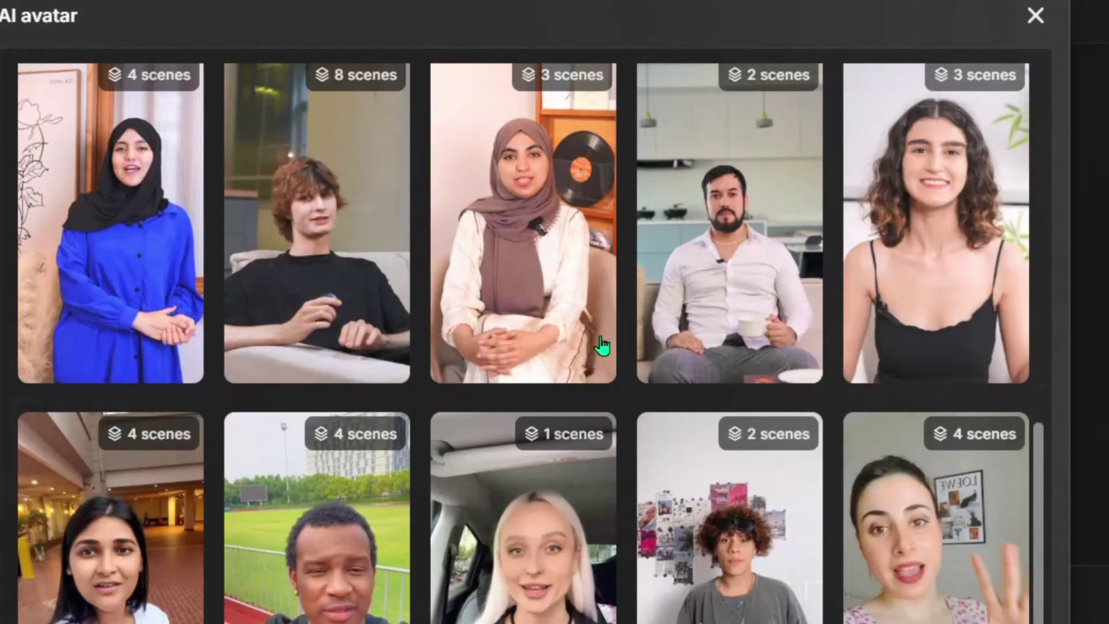
pyautogui.scroll(-3, 763, 329)
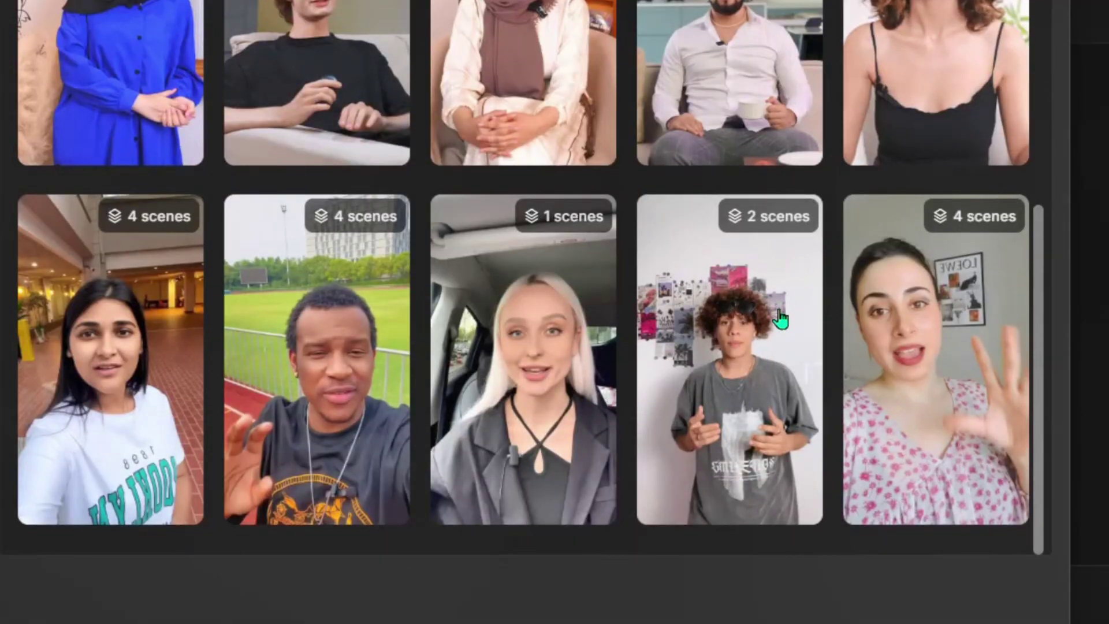
pyautogui.scroll(10, 780, 318)
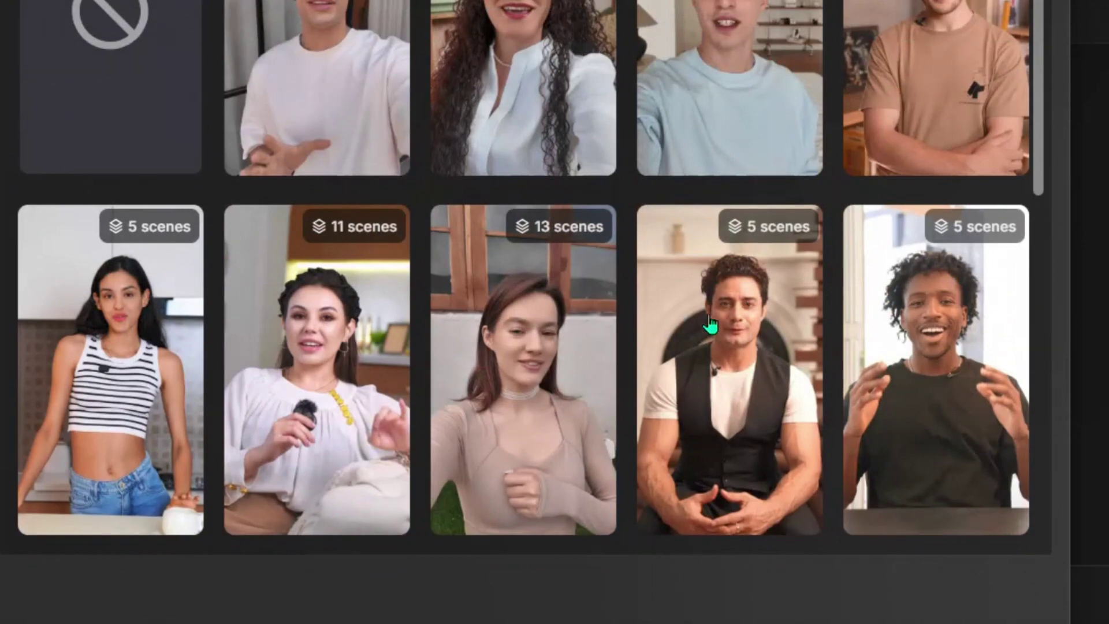
pyautogui.scroll(3, 710, 332)
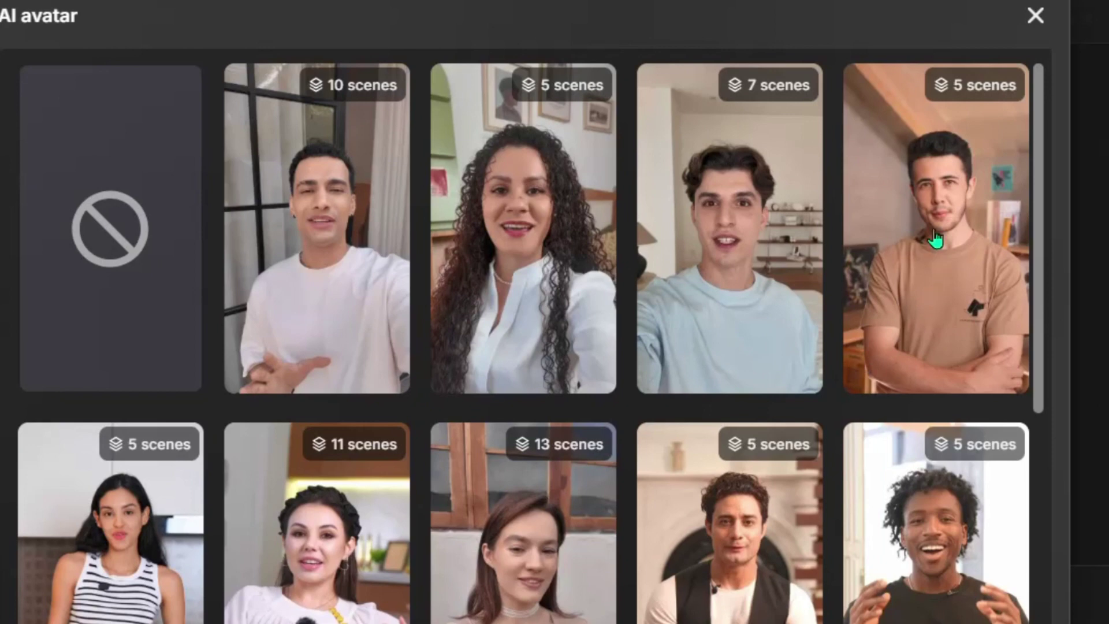
pyautogui.click(941, 192)
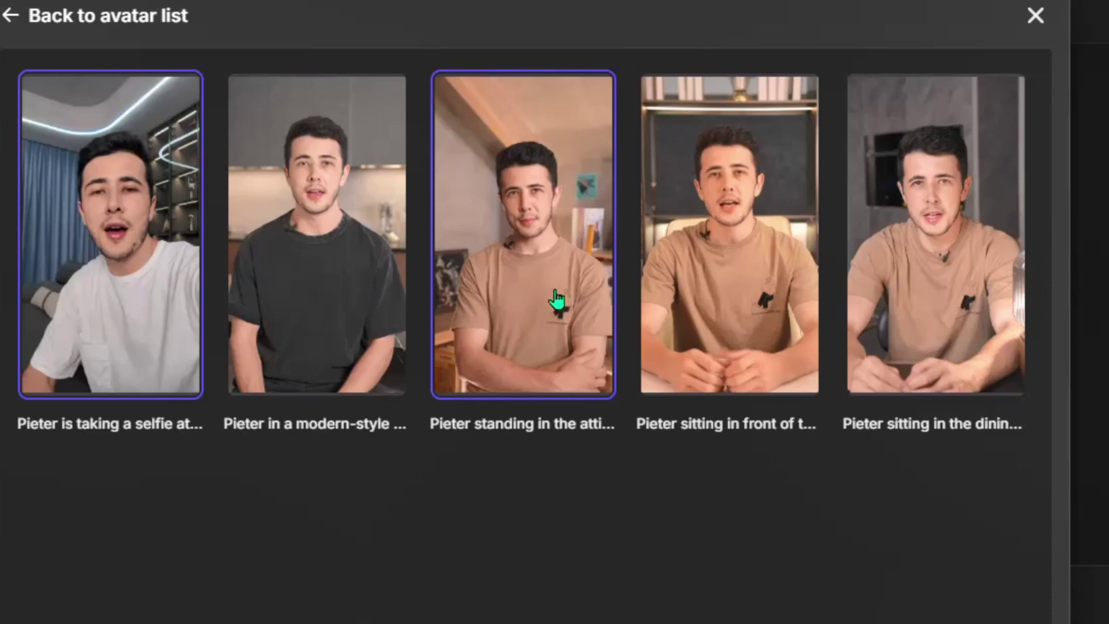
pyautogui.scroll(-4, 941, 230)
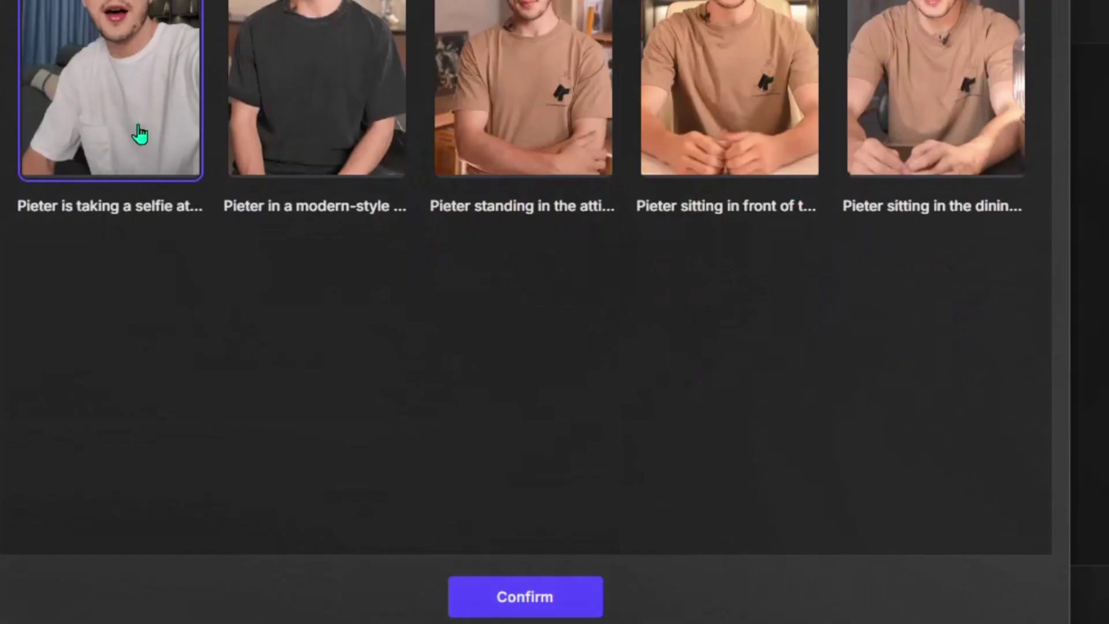
pyautogui.click(545, 604)
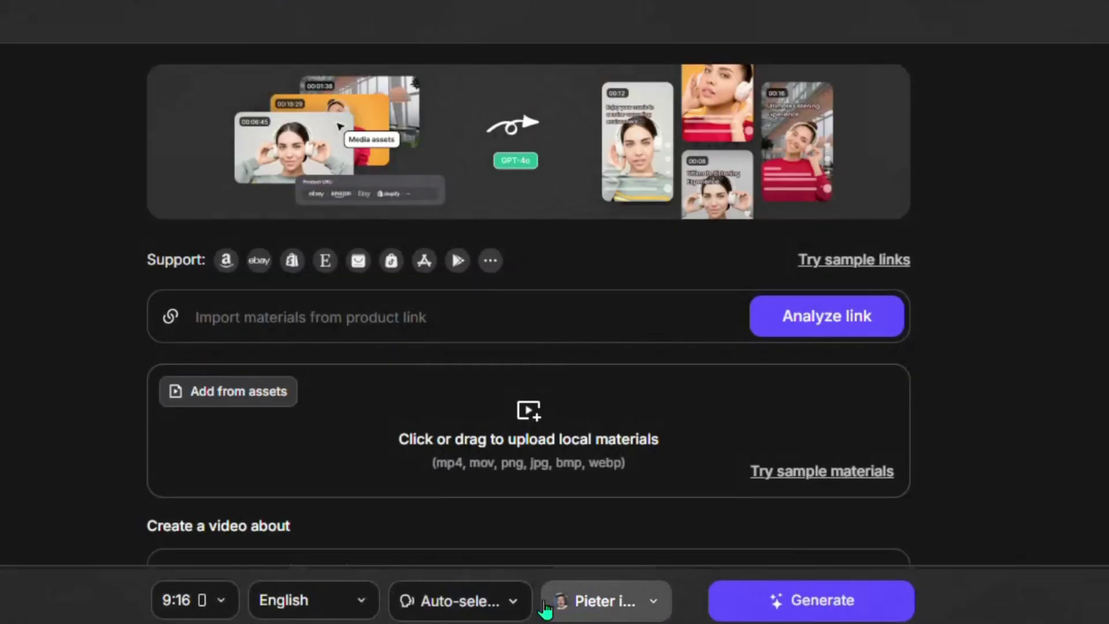
# Focus the Import materials from product link field on the create page
pyautogui.scroll(-2, 529, 307)
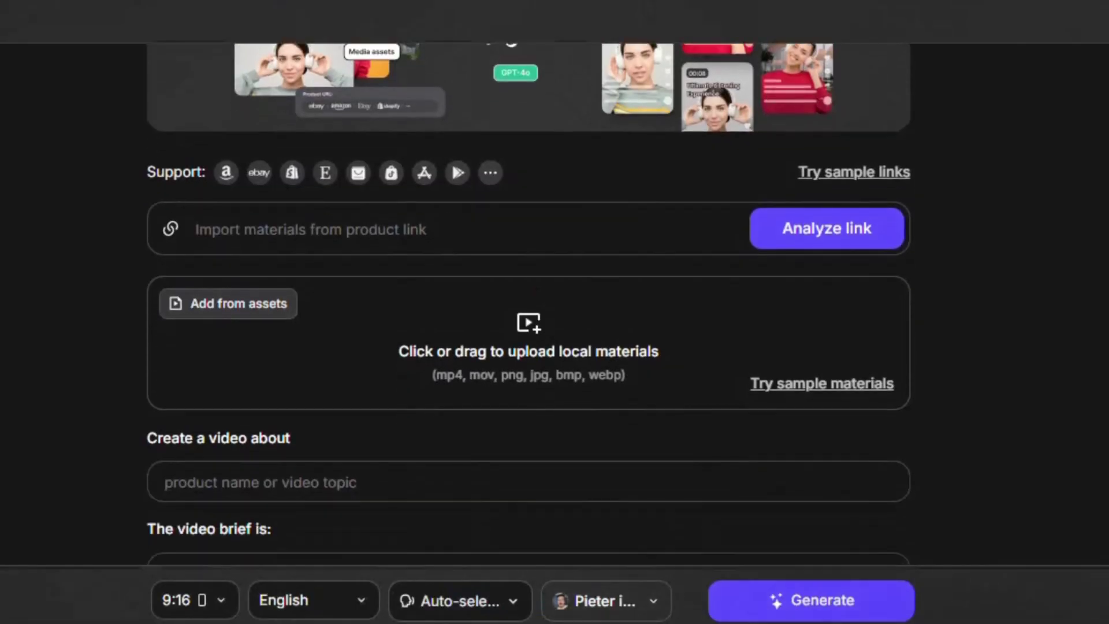
pyautogui.click(280, 224)
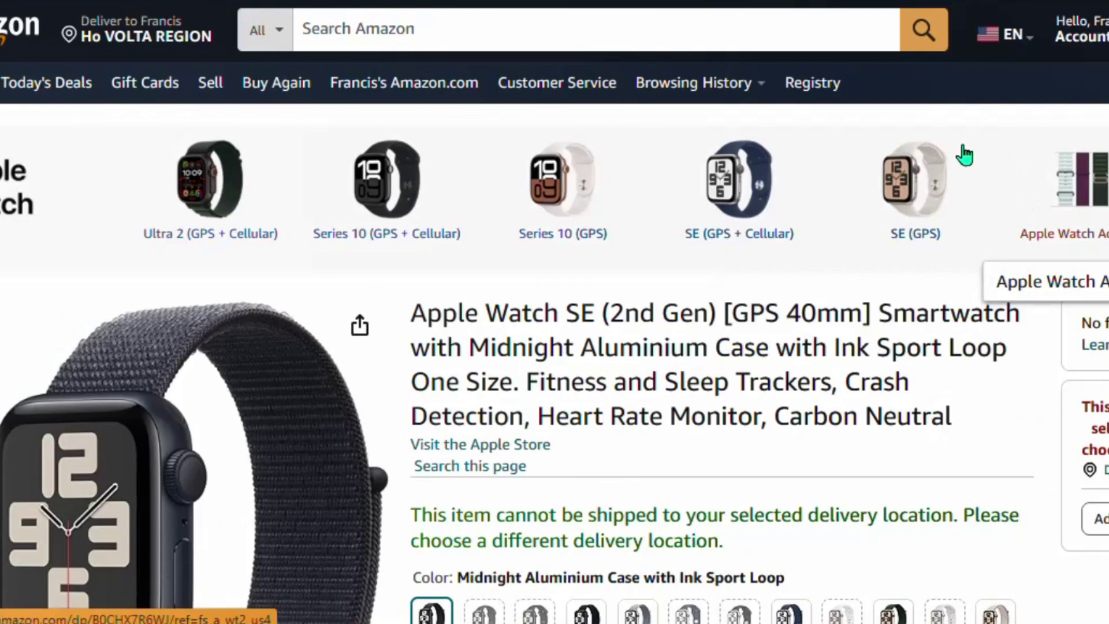
# Copy the Amazon Apple Watch SE listing's web address and return to Topview
pyautogui.scroll(-5, 565, 340)
pyautogui.scroll(4, 564, 340)
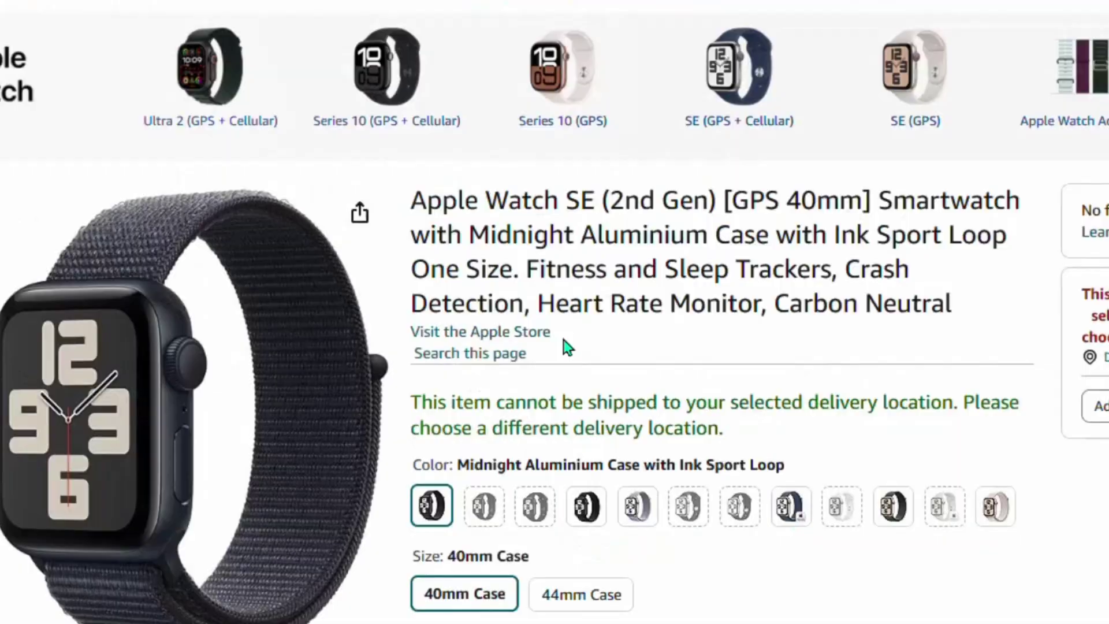
pyautogui.scroll(2, 565, 341)
pyautogui.scroll(-2, 959, 237)
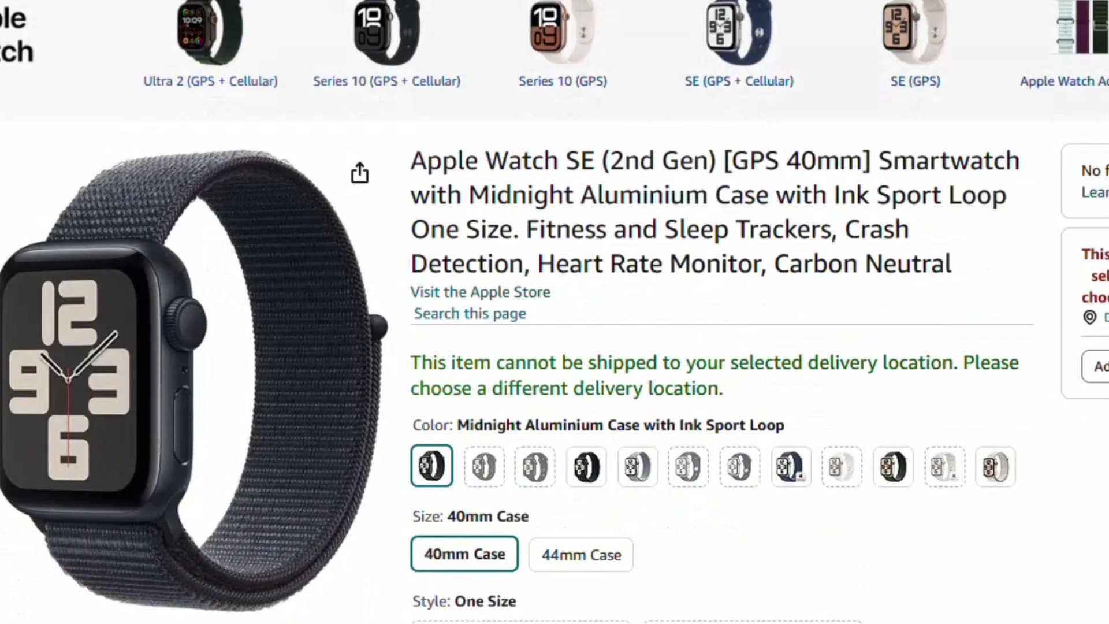
pyautogui.scroll(2, 959, 237)
pyautogui.scroll(-1, 960, 237)
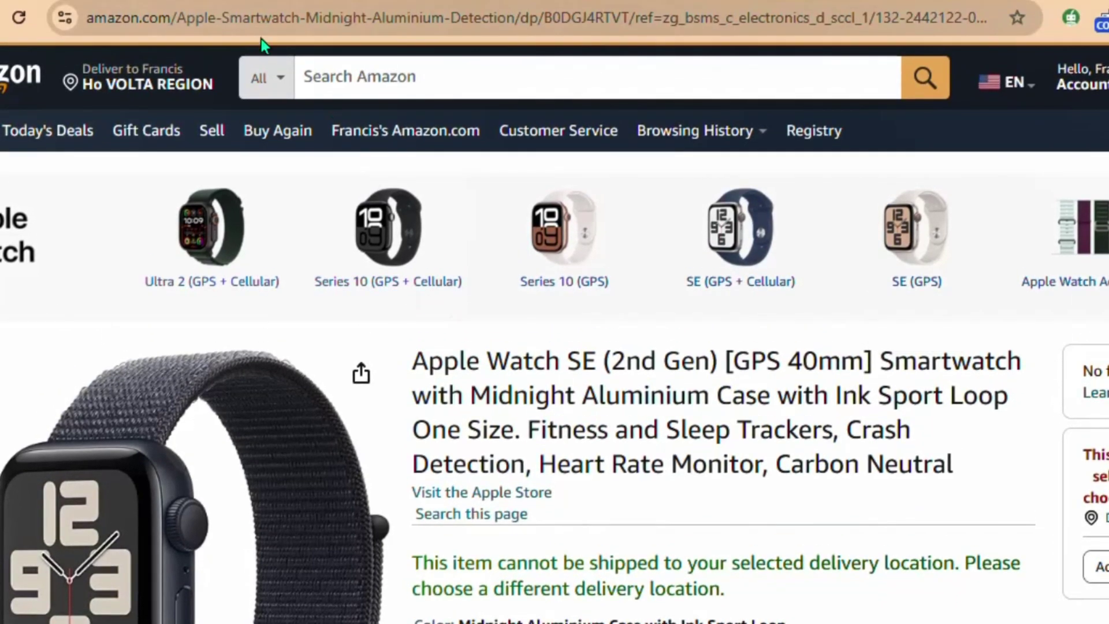
pyautogui.click(260, 21)
pyautogui.rightClick(261, 21)
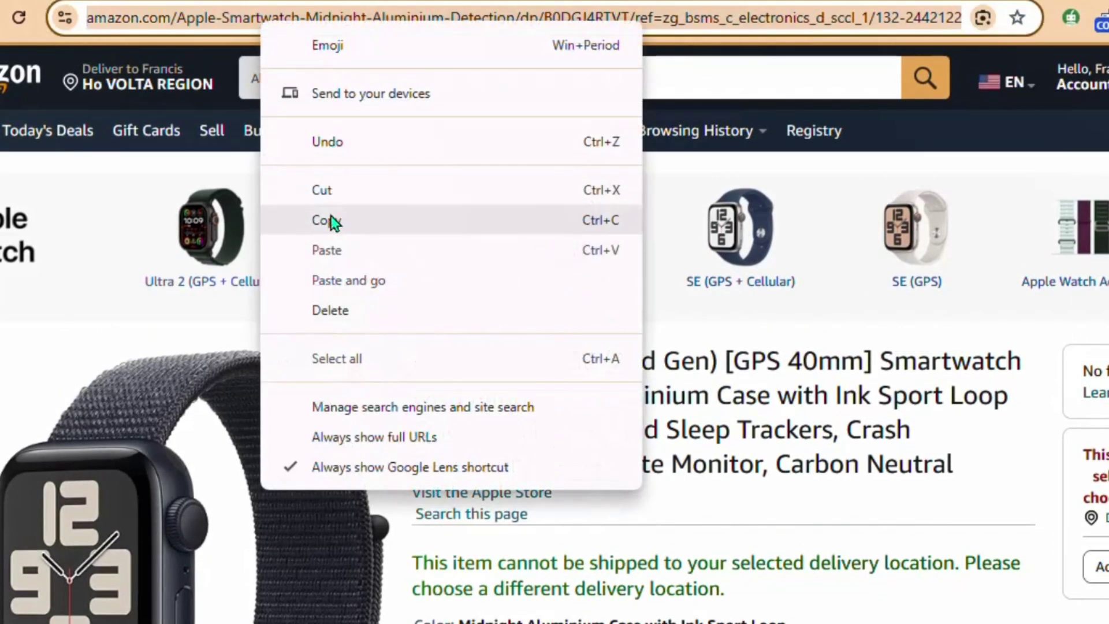
pyautogui.click(350, 227)
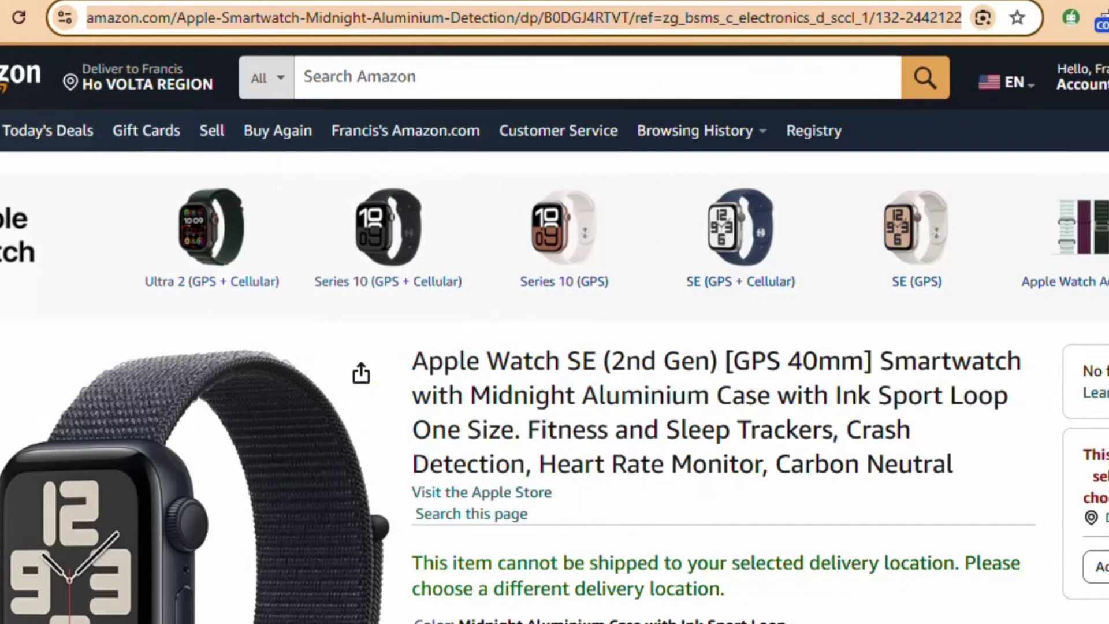
pyautogui.hotkey('ctrl', 'Tab')
# Paste the Amazon Apple Watch SE link into the product-link field and analyse it
pyautogui.rightClick(373, 294)
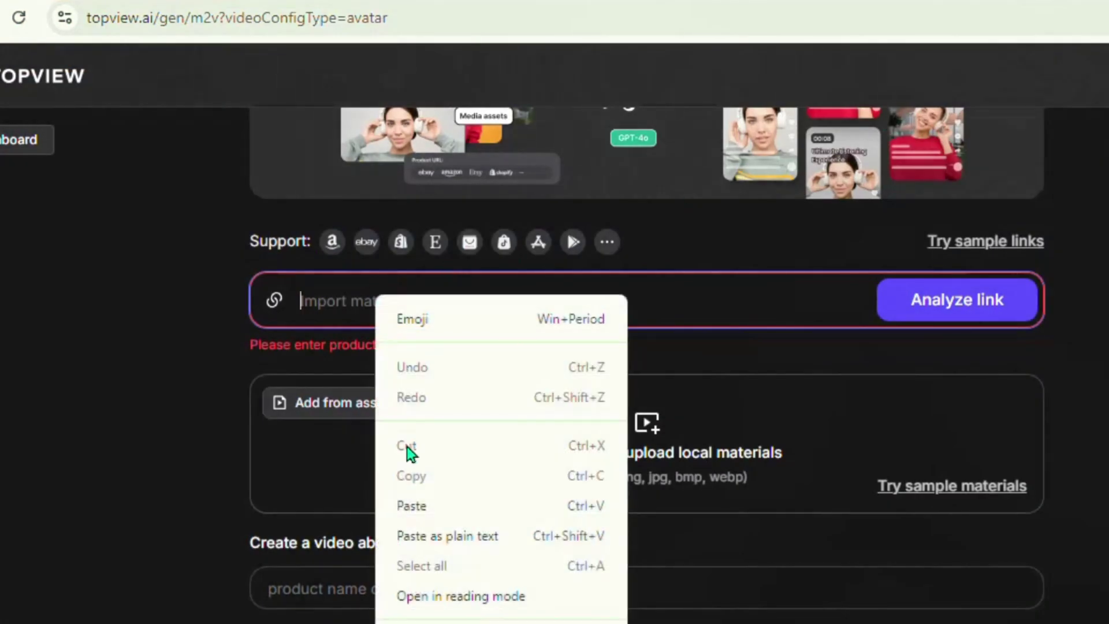
pyautogui.click(408, 507)
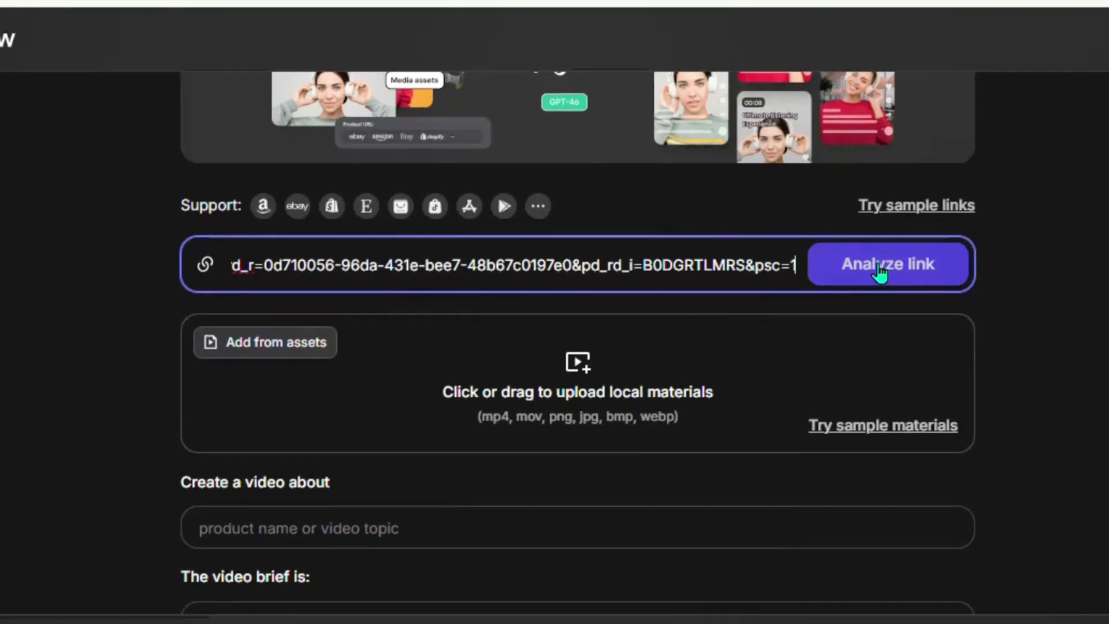
pyautogui.click(934, 307)
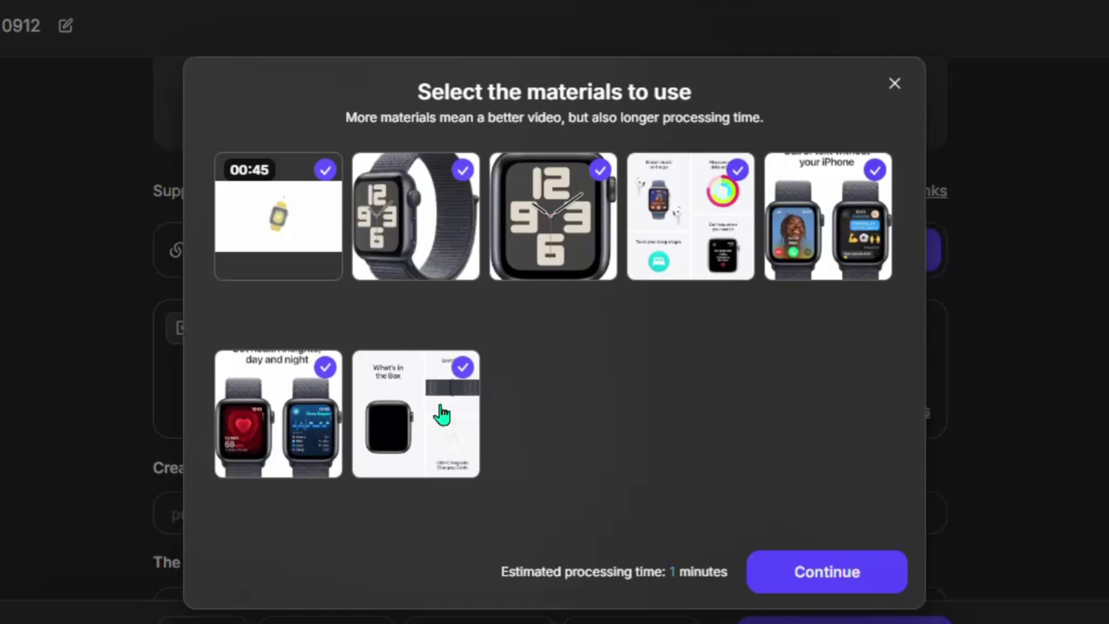
# Keep all seven extracted materials, including the What's in the Box image, and continue
pyautogui.click(463, 367)
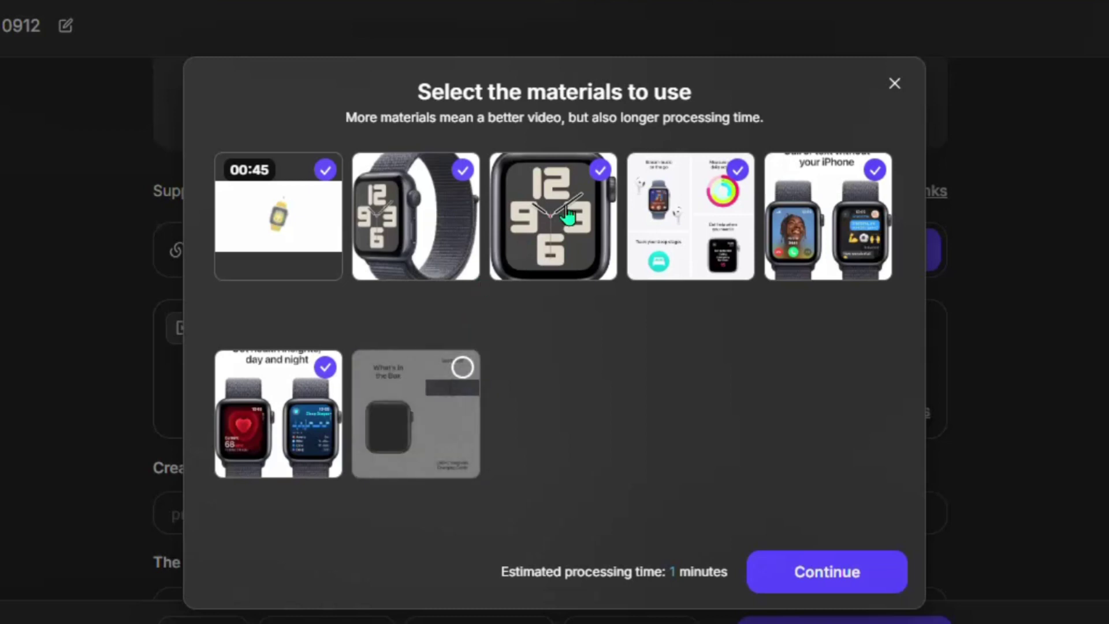
pyautogui.click(464, 368)
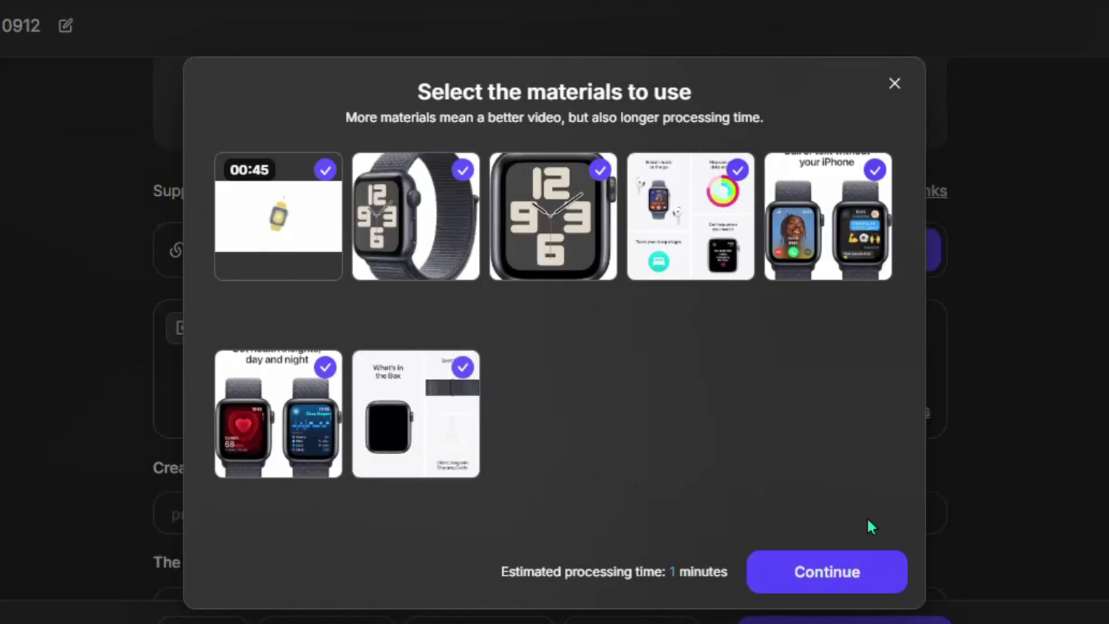
pyautogui.click(832, 573)
# Scroll through the imported materials and review the auto-filled Apple Watch SE video brief
pyautogui.scroll(-6, 681, 408)
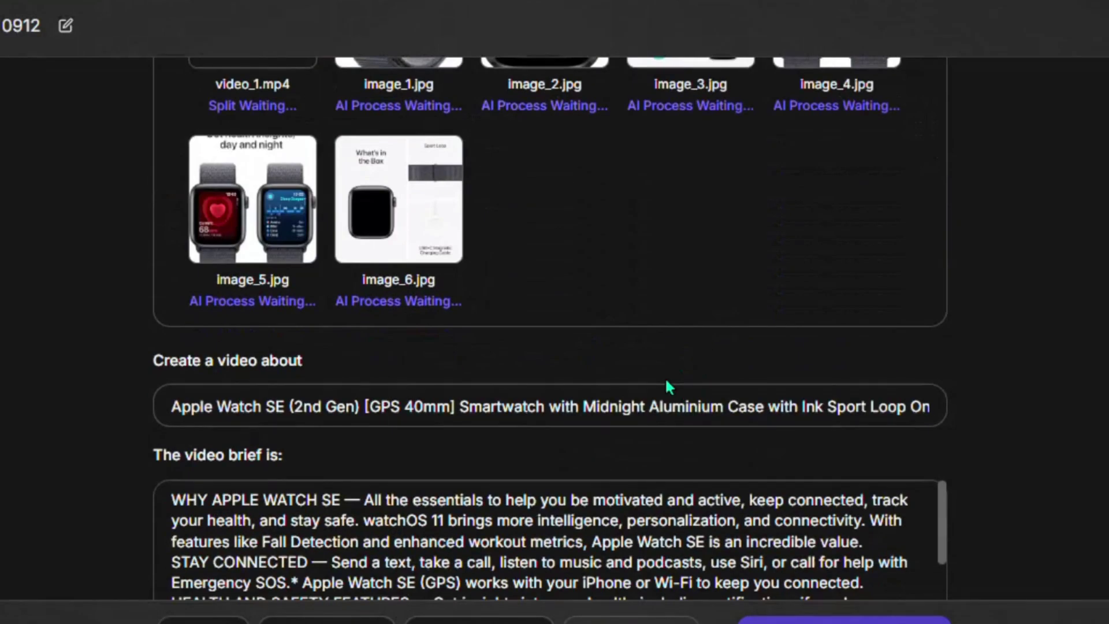
pyautogui.scroll(8, 669, 386)
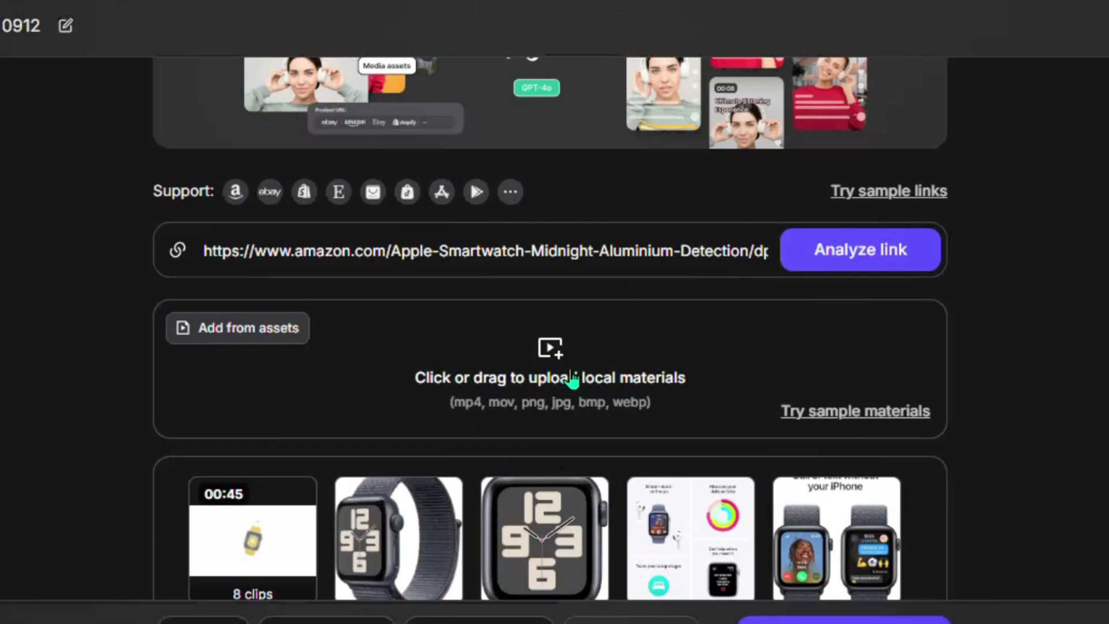
pyautogui.scroll(-9, 573, 381)
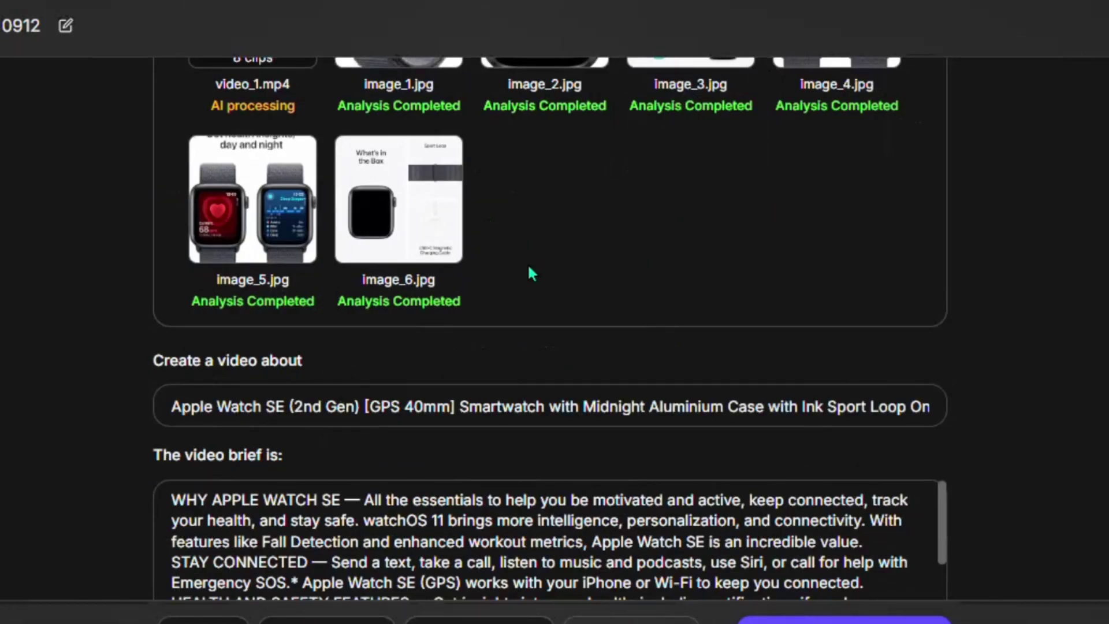
pyautogui.scroll(-3, 529, 269)
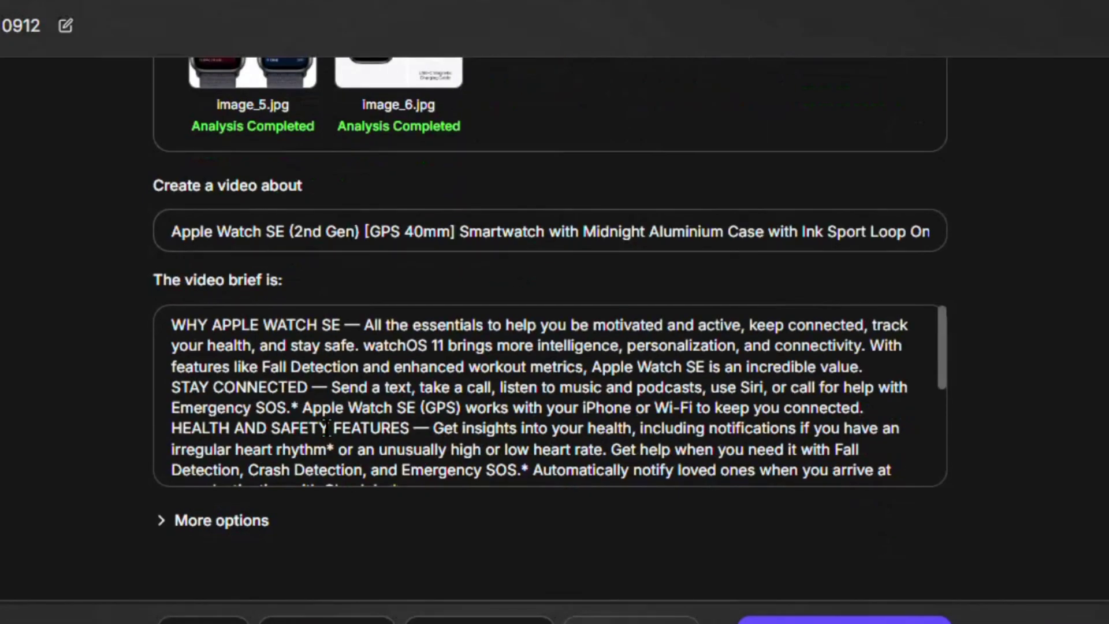
pyautogui.scroll(-5, 368, 415)
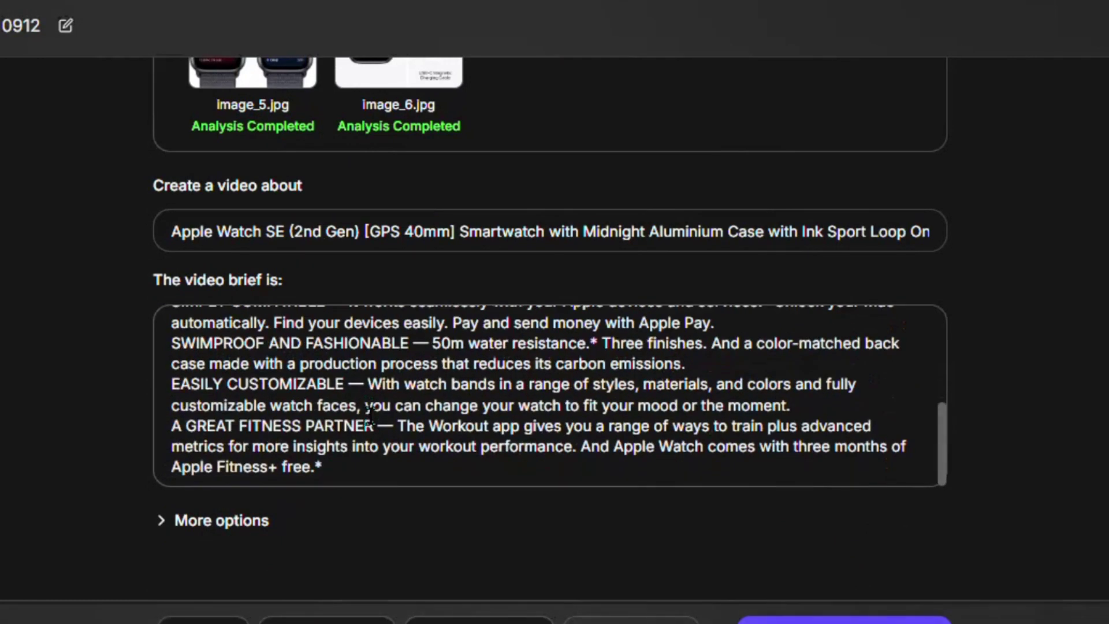
pyautogui.scroll(5, 369, 415)
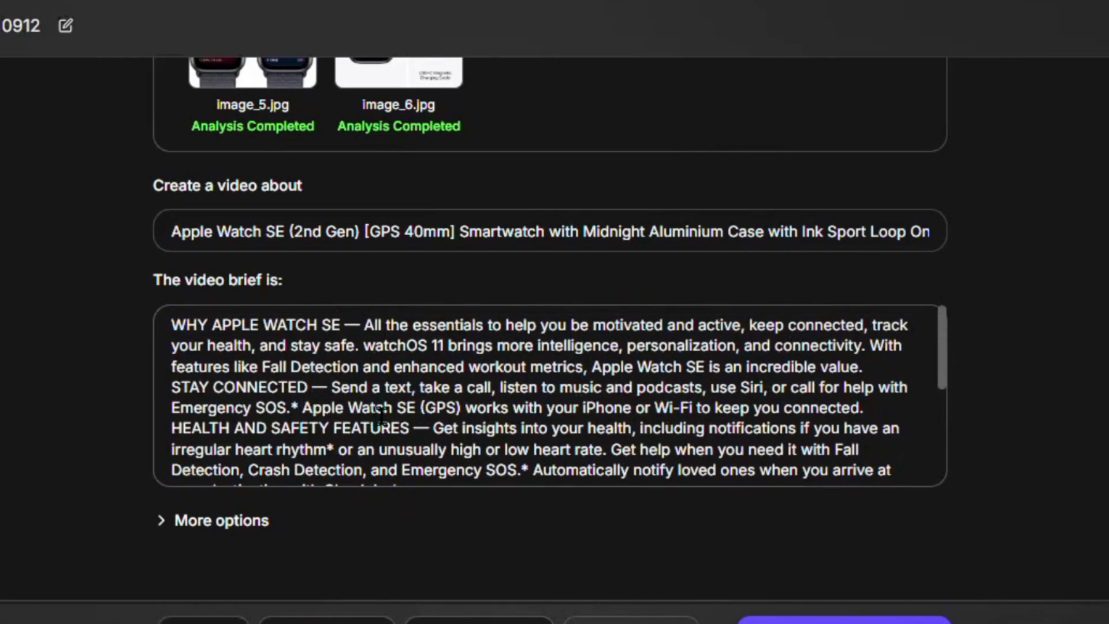
pyautogui.scroll(-5, 382, 415)
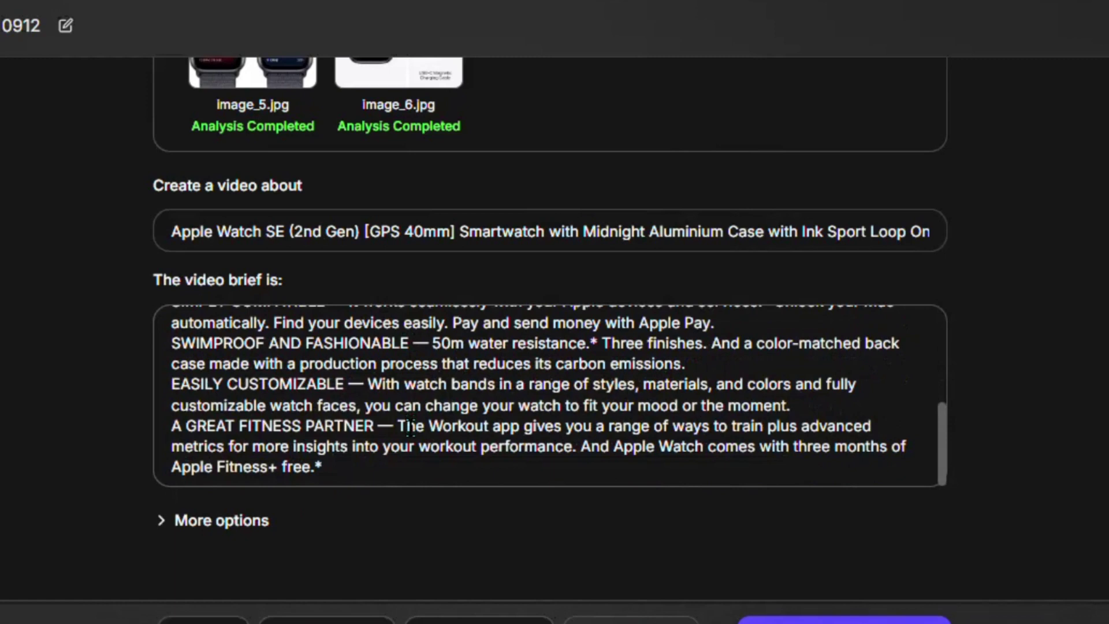
pyautogui.scroll(5, 398, 450)
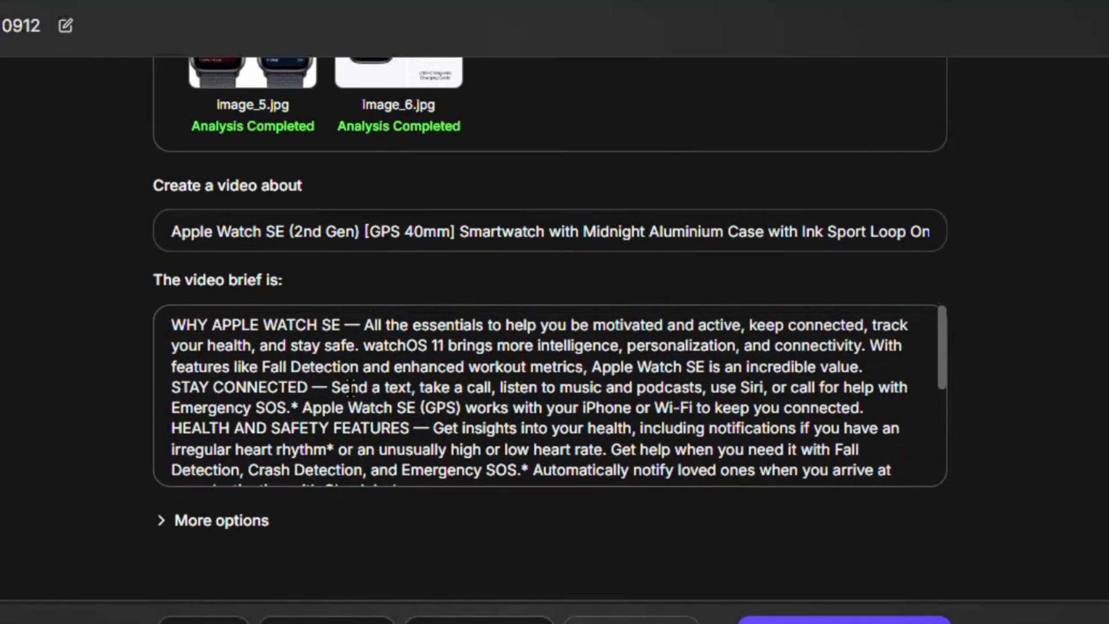
pyautogui.scroll(-6, 384, 454)
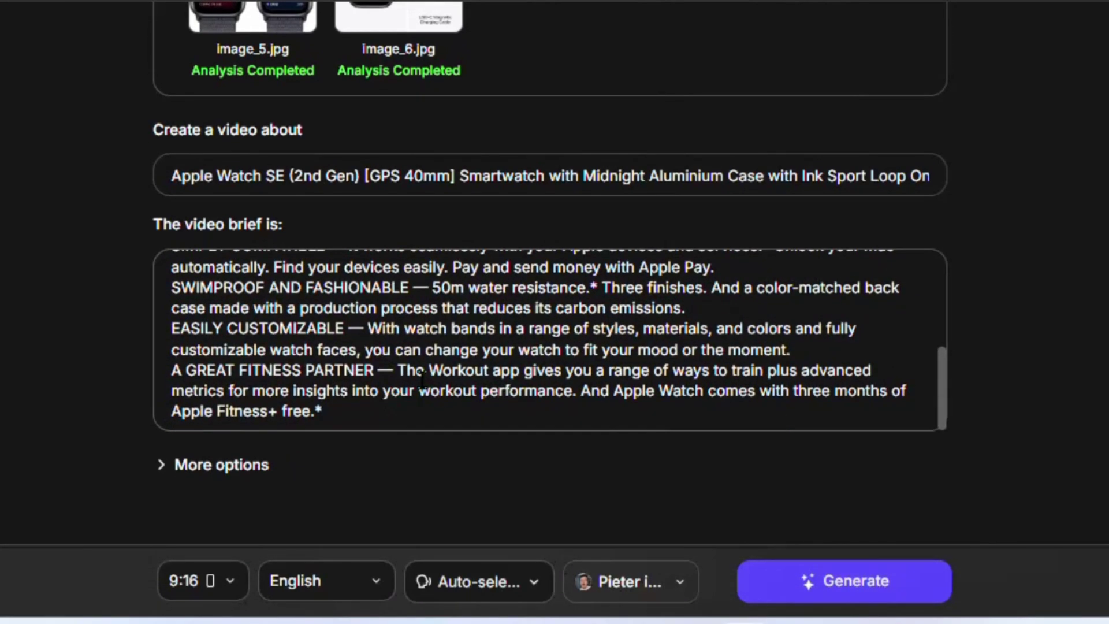
# Set the video aspect ratio to 16:9, leaving English as the language
pyautogui.click(197, 584)
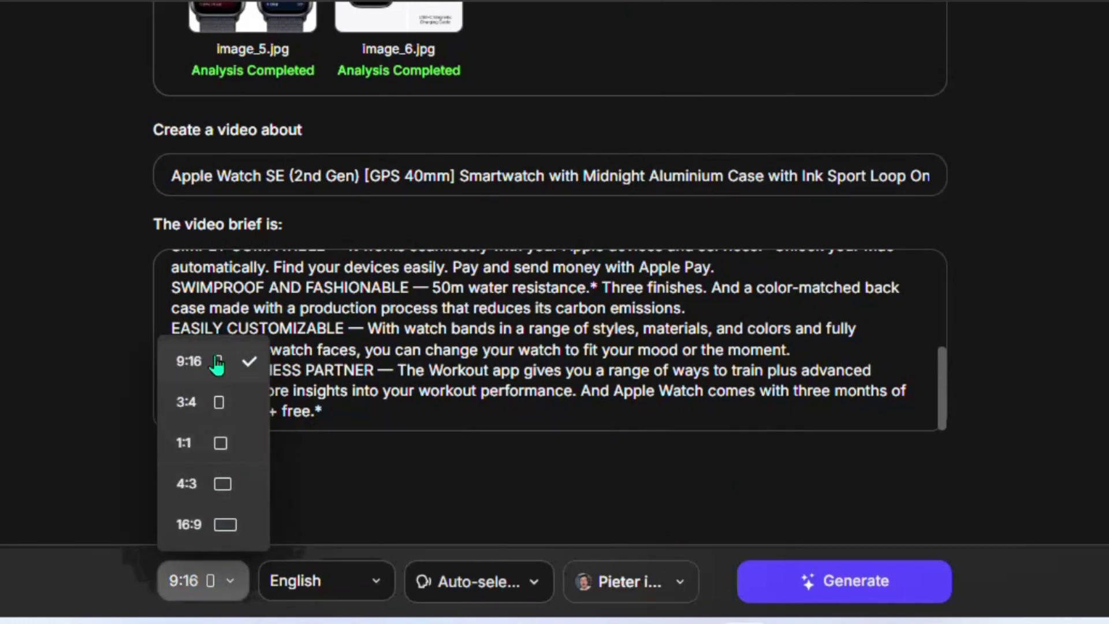
pyautogui.click(225, 527)
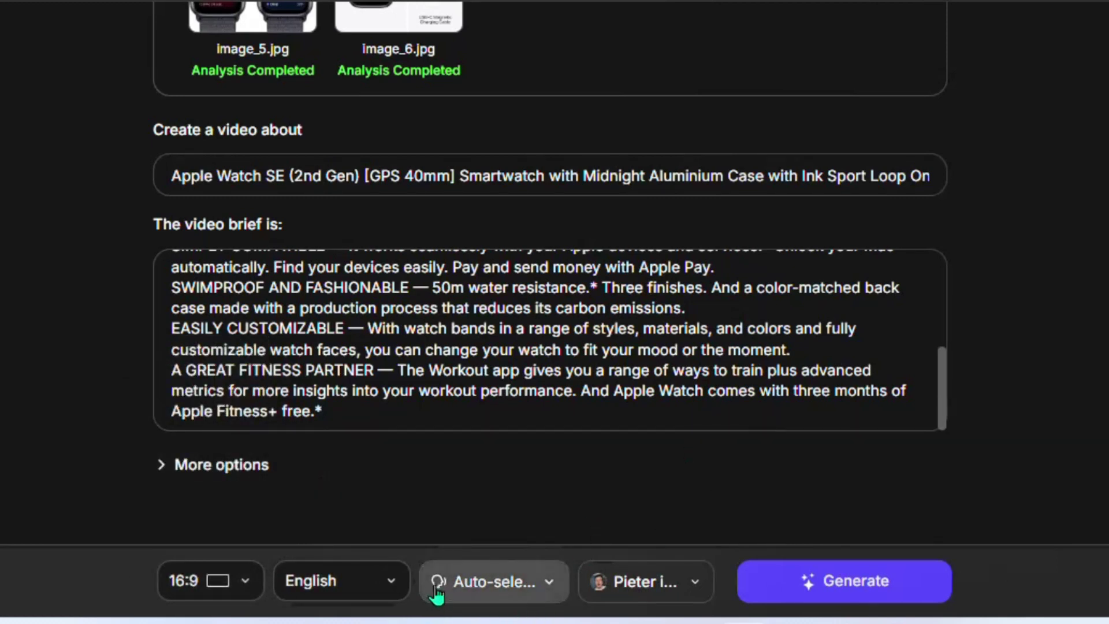
pyautogui.click(391, 575)
pyautogui.scroll(-10, 404, 389)
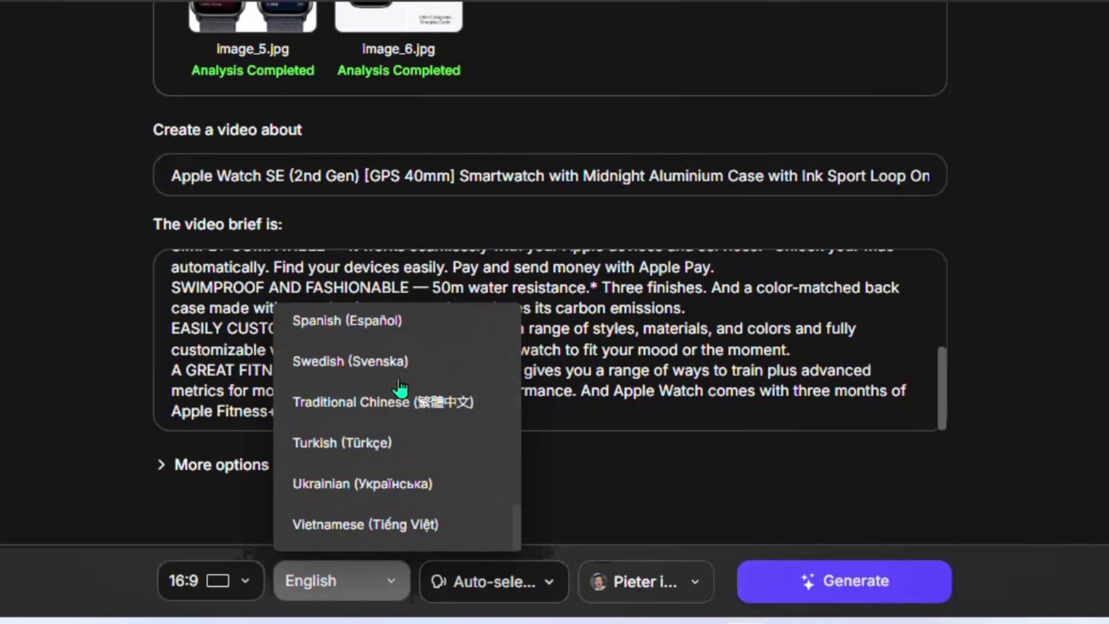
pyautogui.scroll(10, 405, 509)
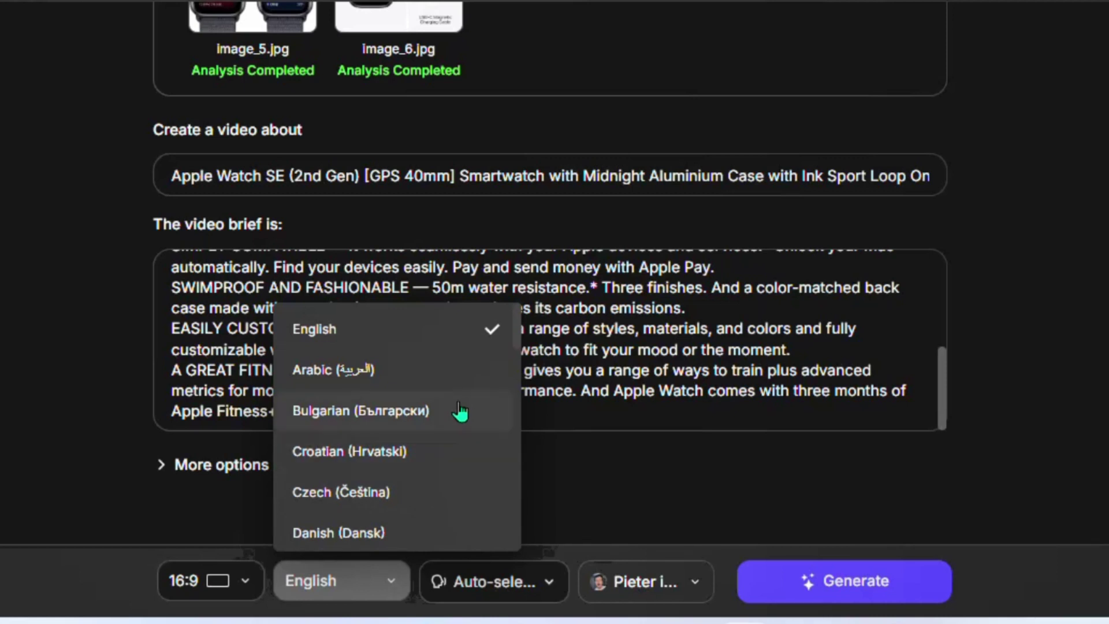
pyautogui.scroll(-10, 476, 386)
pyautogui.click(452, 341)
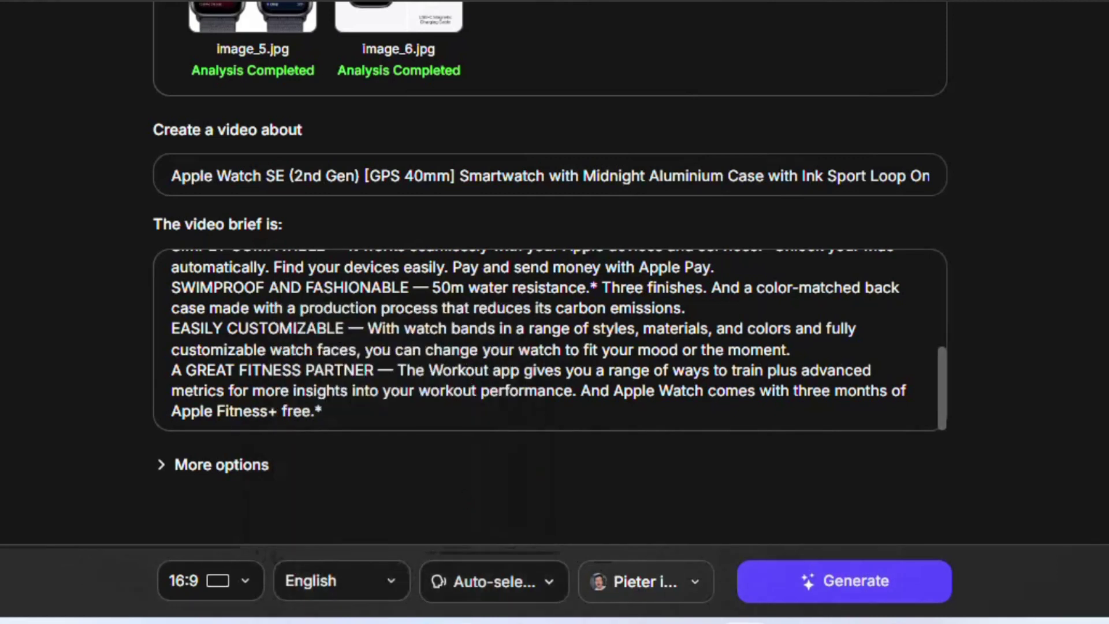
# Select Arnold, the middle-aged American-accented male voice, as the voiceover
pyautogui.click(500, 588)
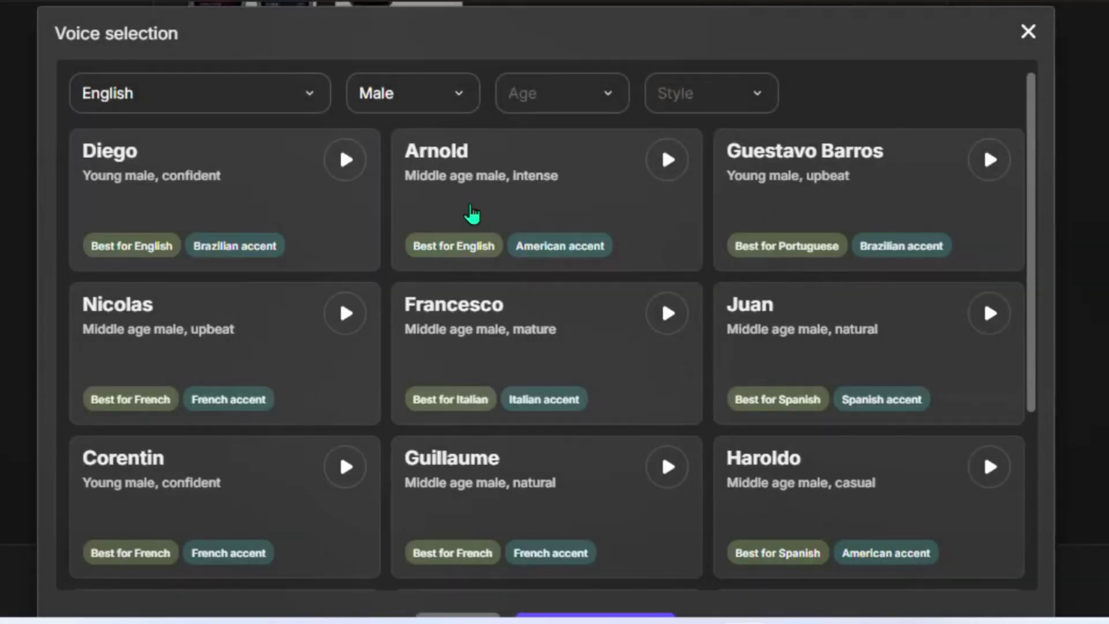
pyautogui.scroll(-5, 562, 442)
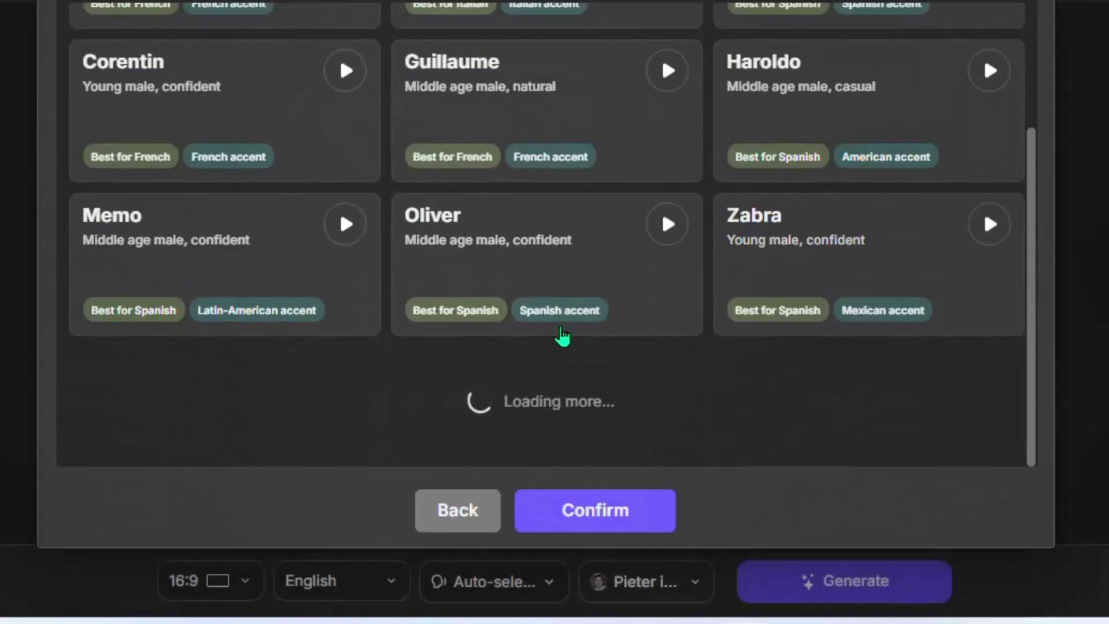
pyautogui.scroll(5, 565, 445)
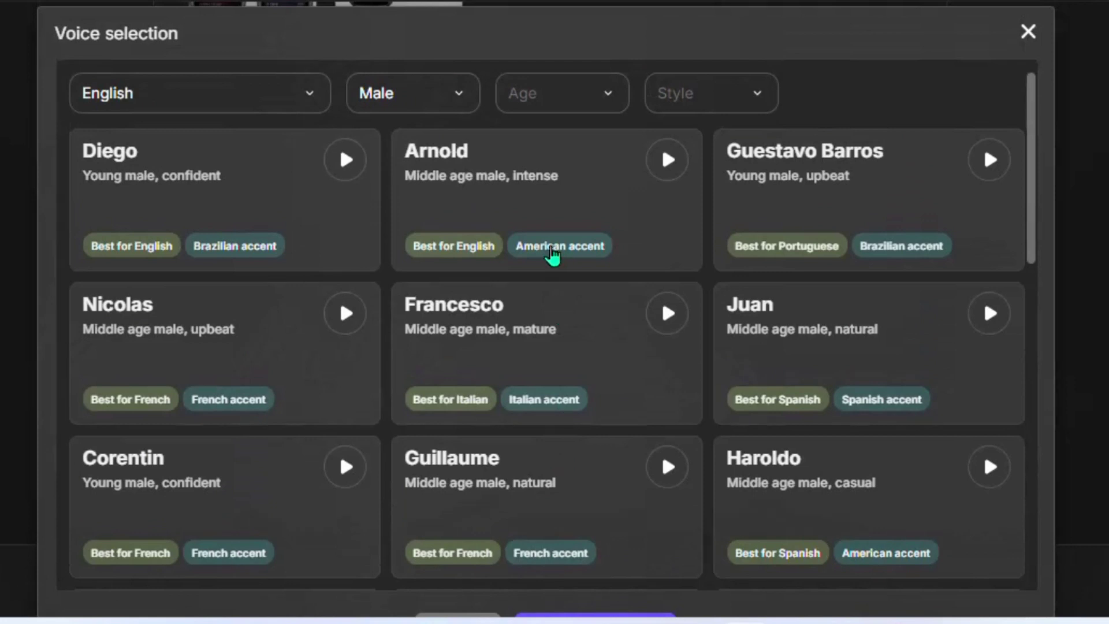
pyautogui.scroll(-5, 553, 260)
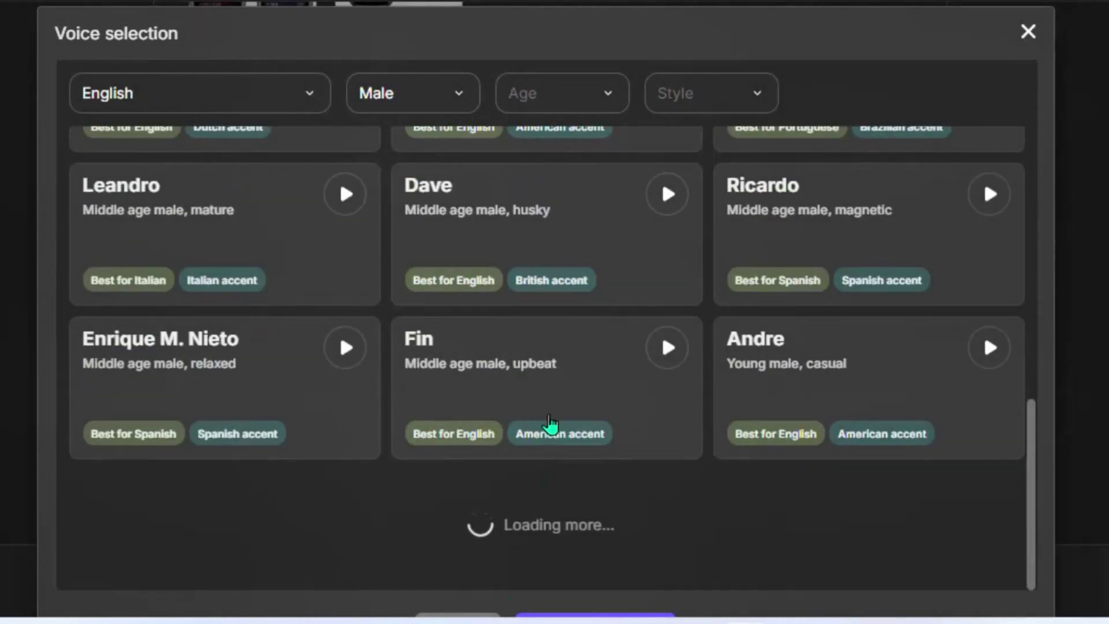
pyautogui.scroll(5, 551, 393)
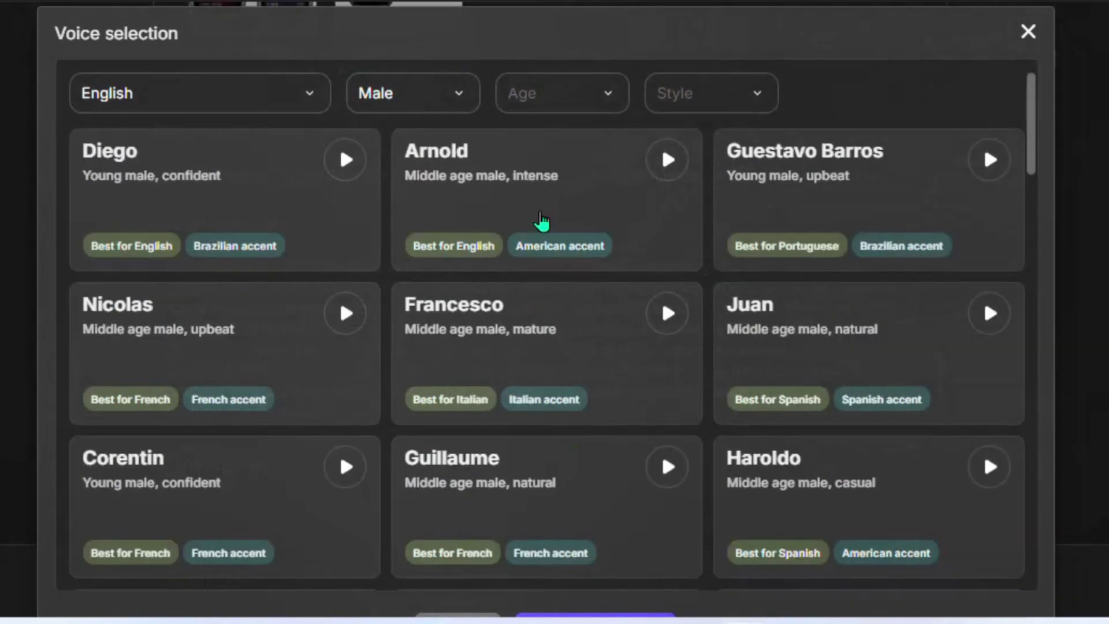
pyautogui.click(545, 176)
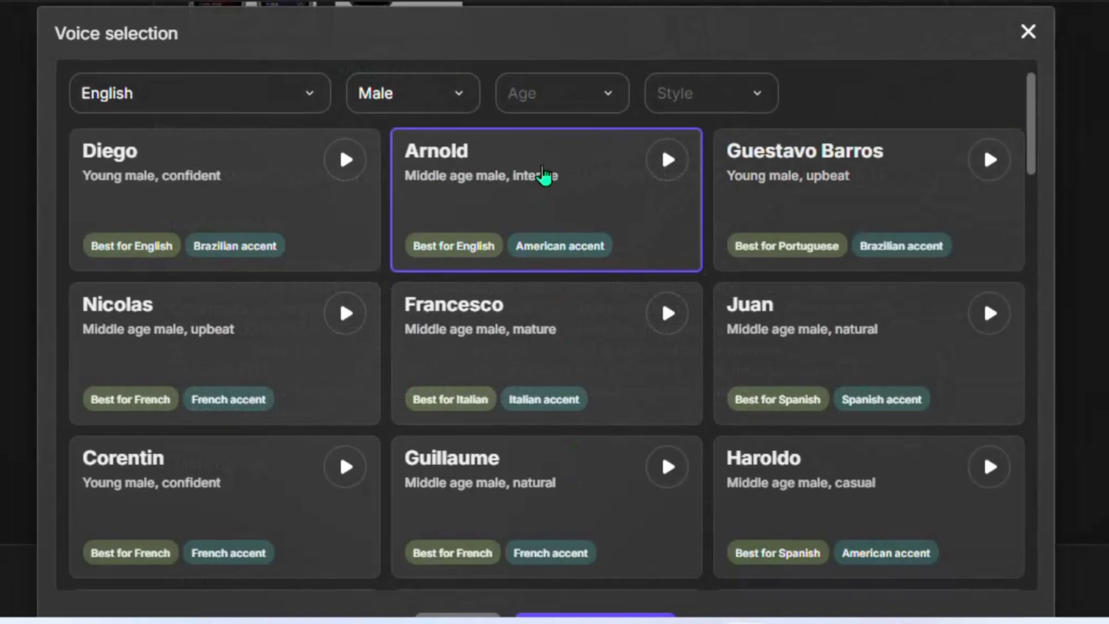
pyautogui.scroll(-10, 549, 185)
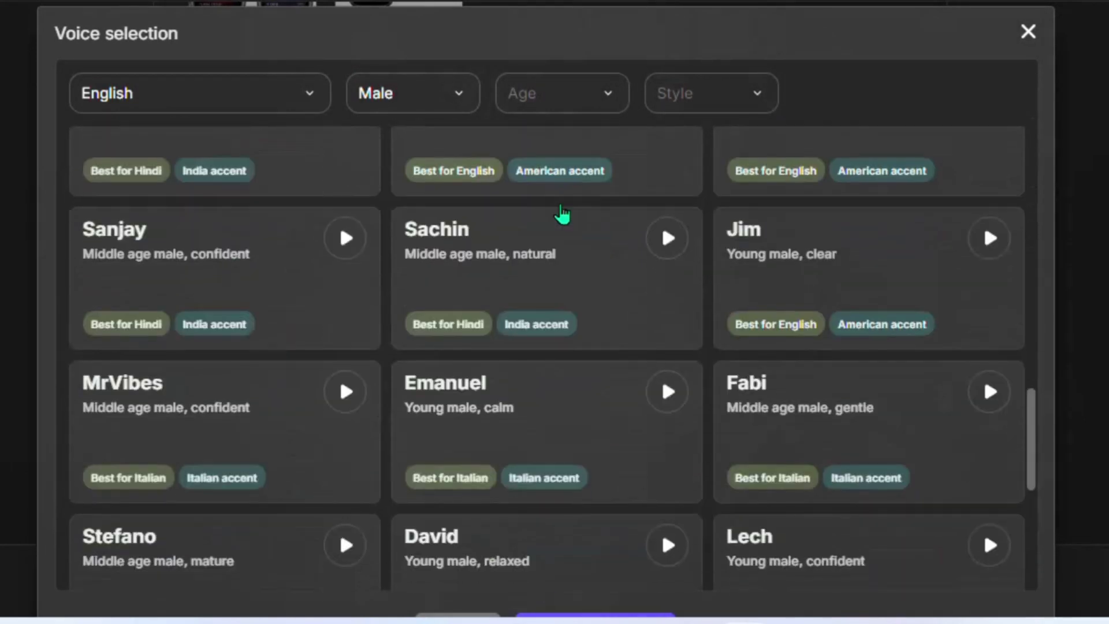
pyautogui.scroll(-3, 550, 527)
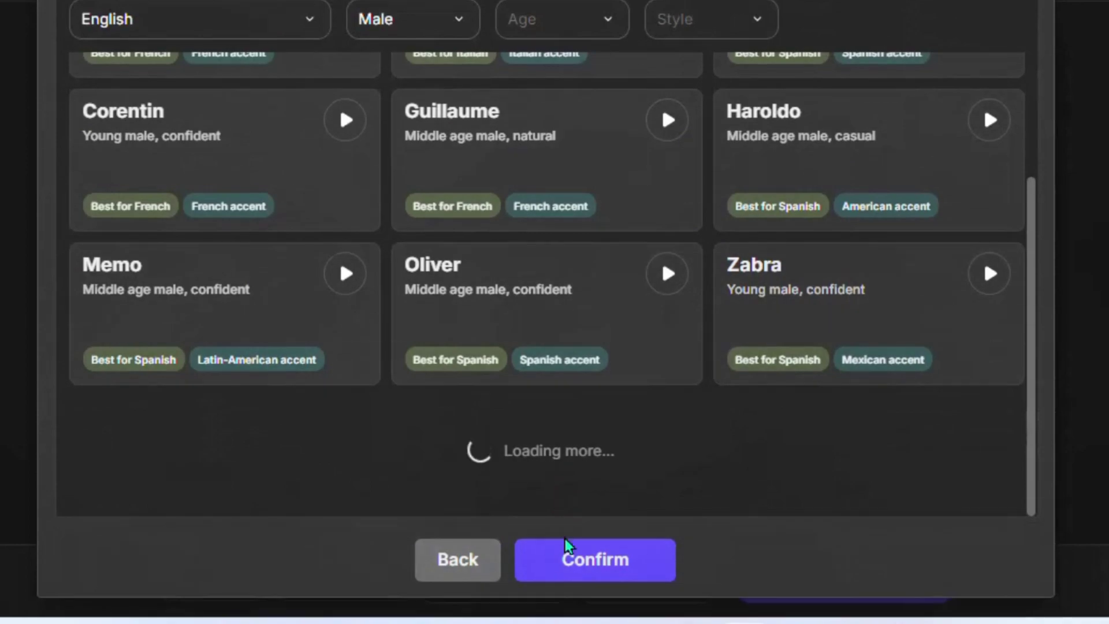
pyautogui.click(586, 521)
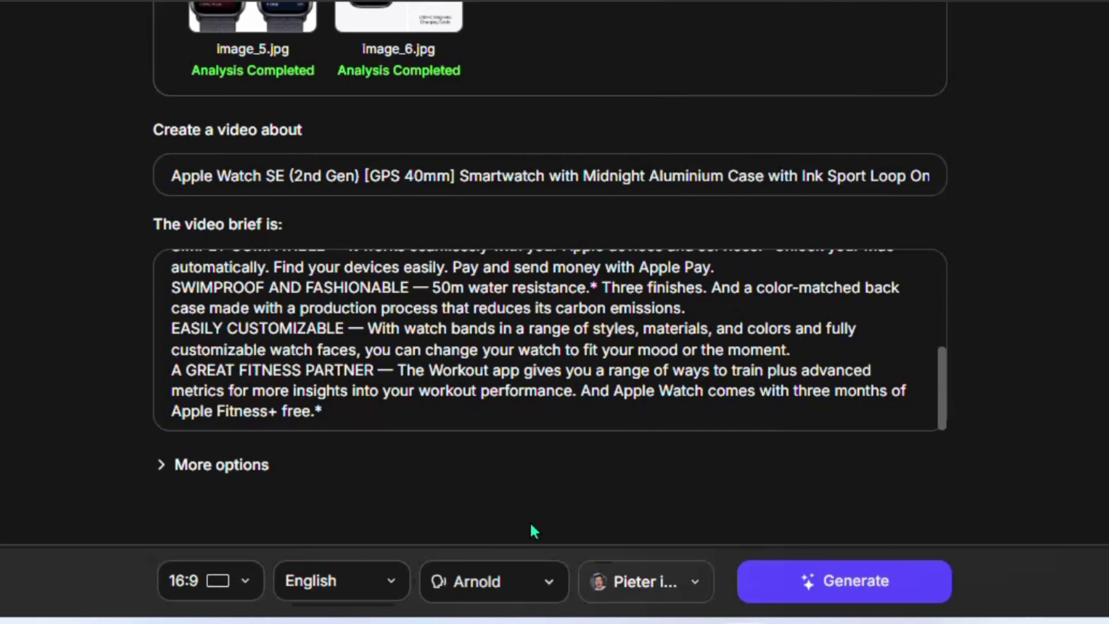
# Generate the video scripts from the brief and start exporting the #1 Create tension video
pyautogui.click(815, 586)
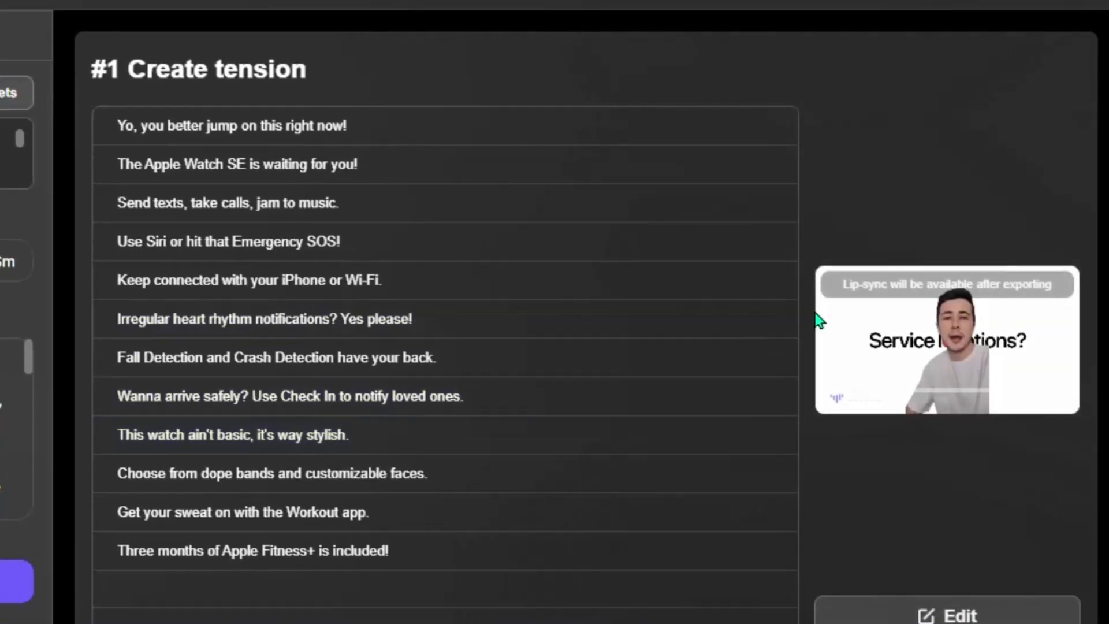
pyautogui.scroll(-9, 983, 300)
pyautogui.scroll(9, 983, 300)
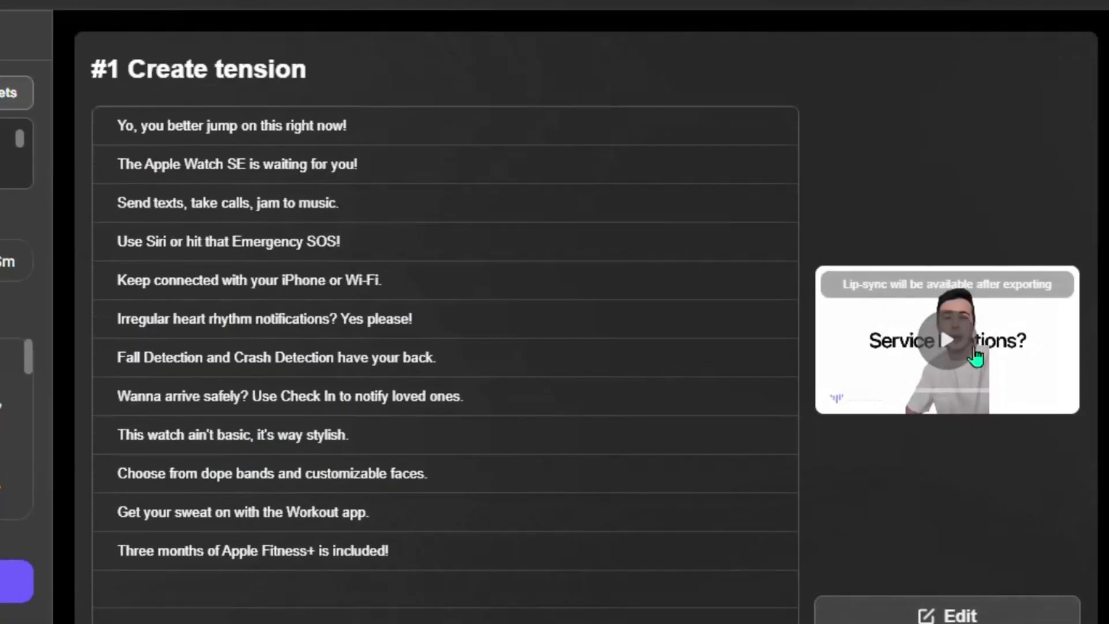
pyautogui.scroll(-4, 965, 376)
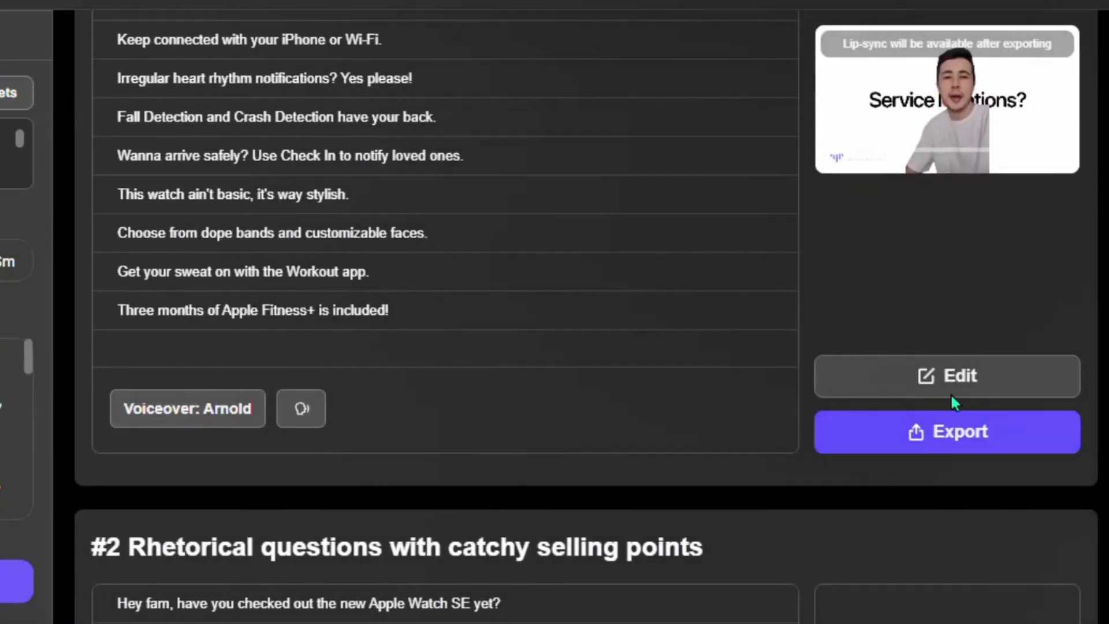
pyautogui.click(913, 431)
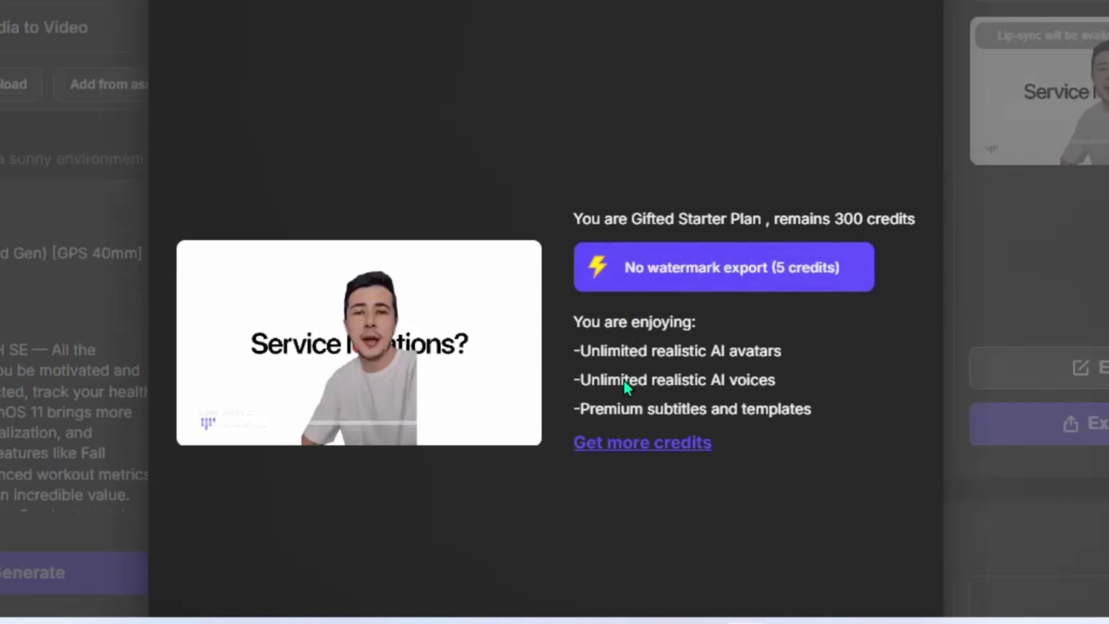
# Choose the 5-credit no-watermark export and confirm it
pyautogui.click(682, 270)
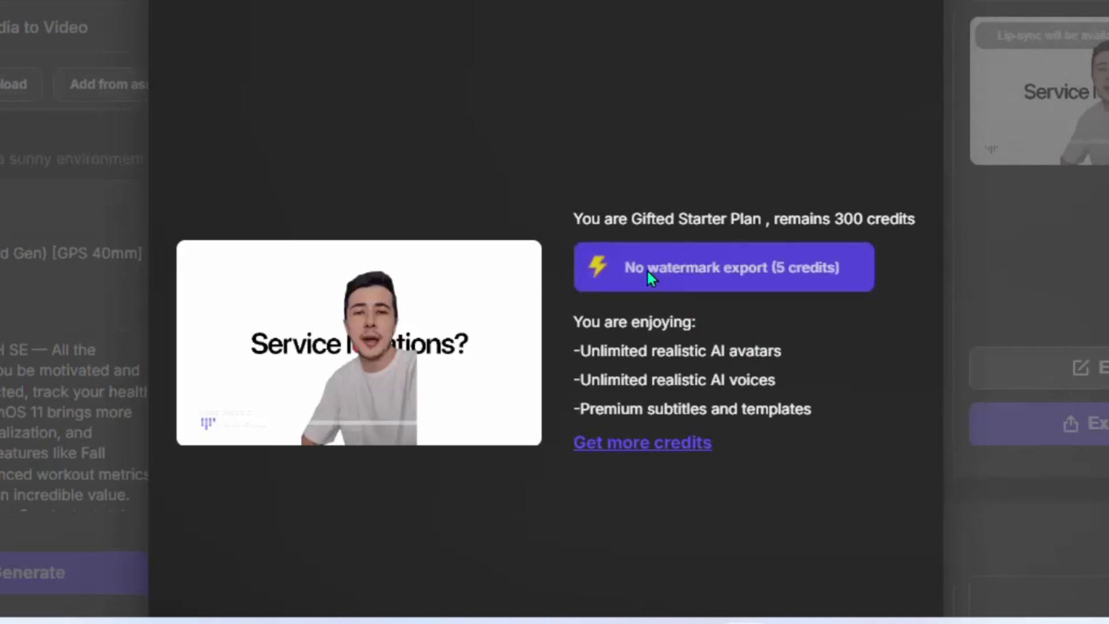
pyautogui.click(647, 272)
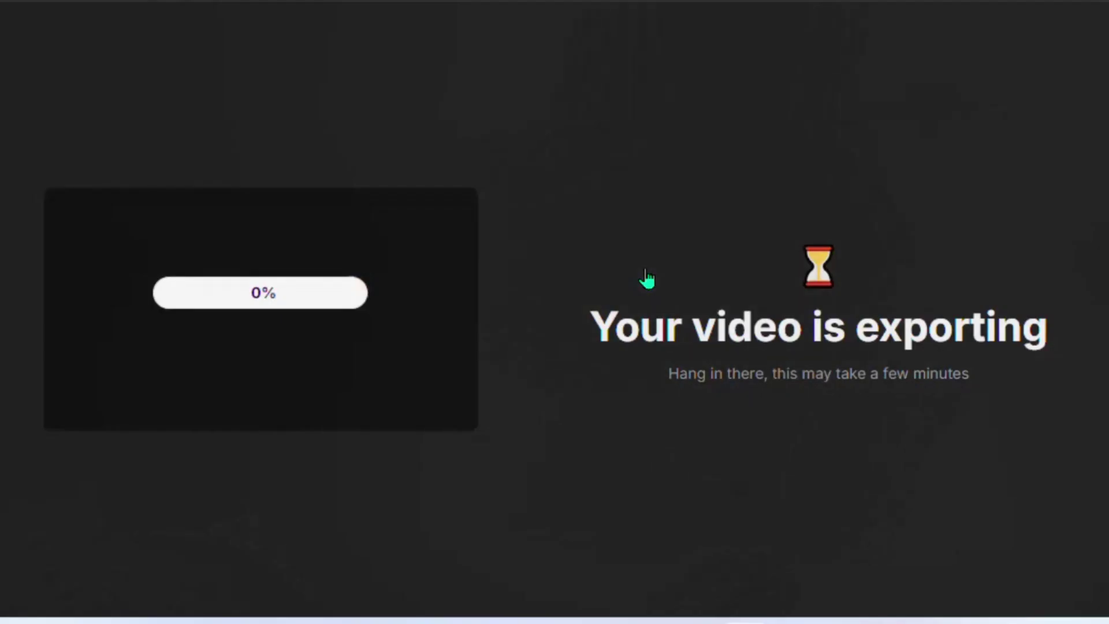